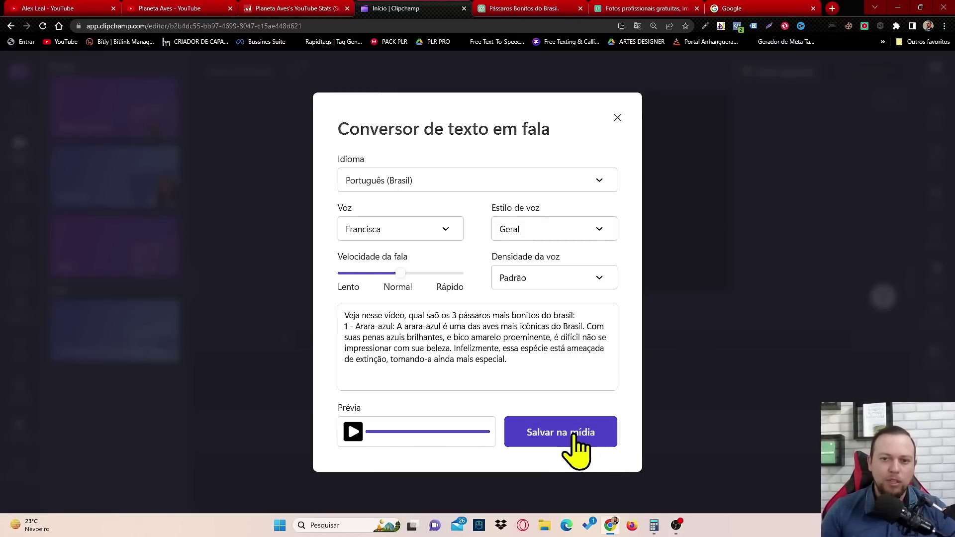
Save the generated Portuguese voice narration to the media library and place it at the start of the timeline
click(595, 438)
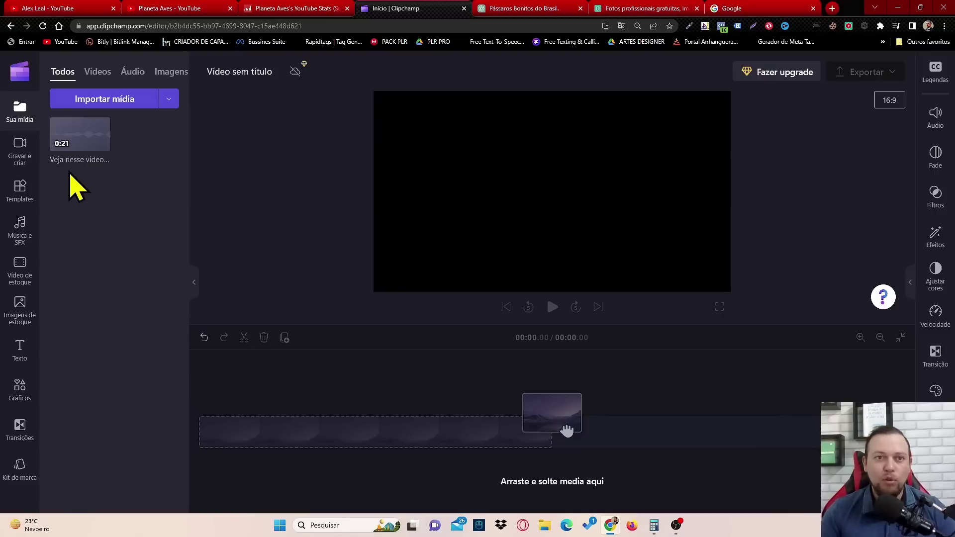
drag(64, 133, 256, 435)
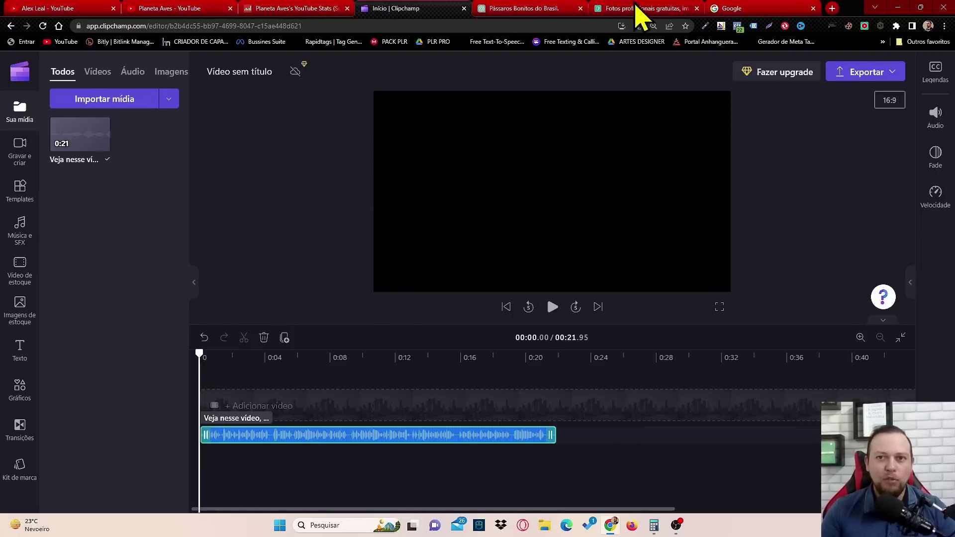
Check the first bird's name in the ChatGPT answer, and search Pexels for "arara azul"
click(651, 7)
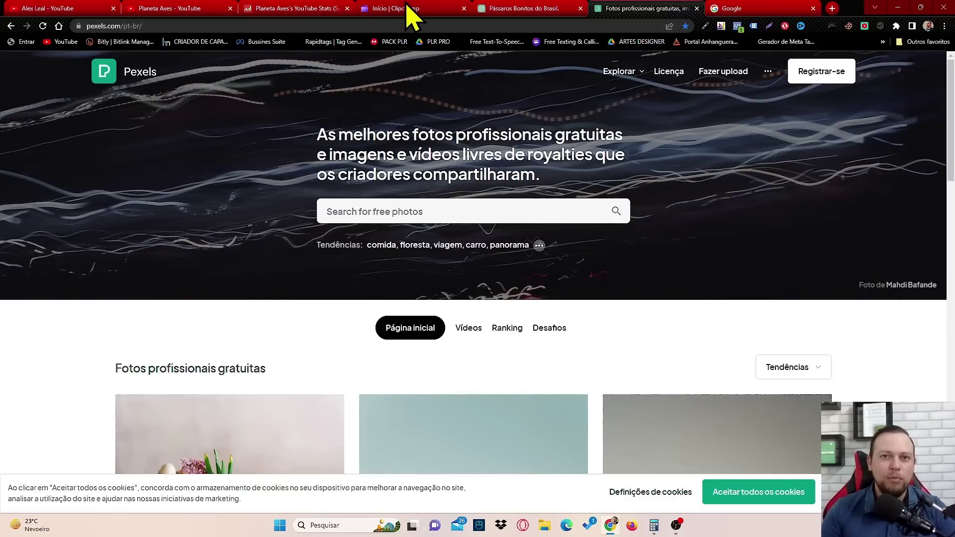
click(523, 9)
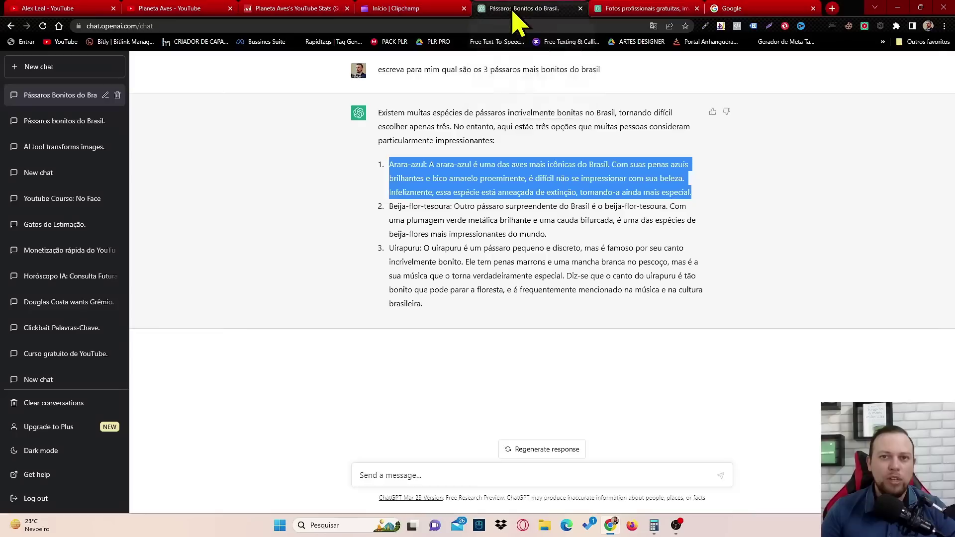
click(395, 165)
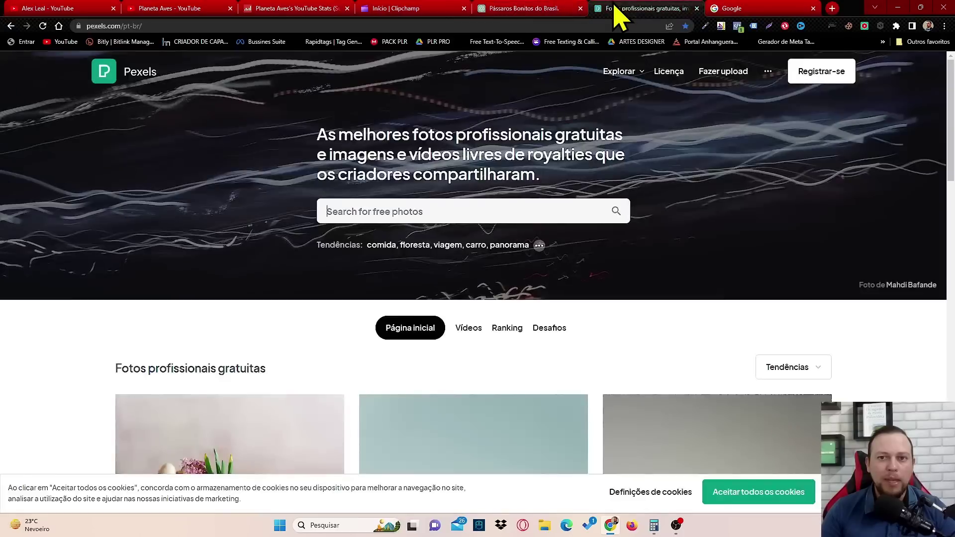
click(617, 8)
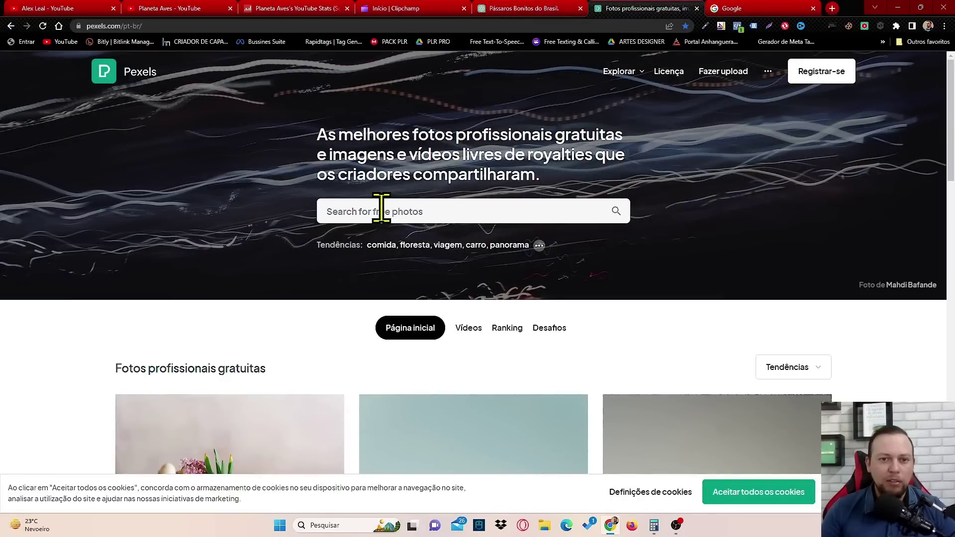
click(381, 209)
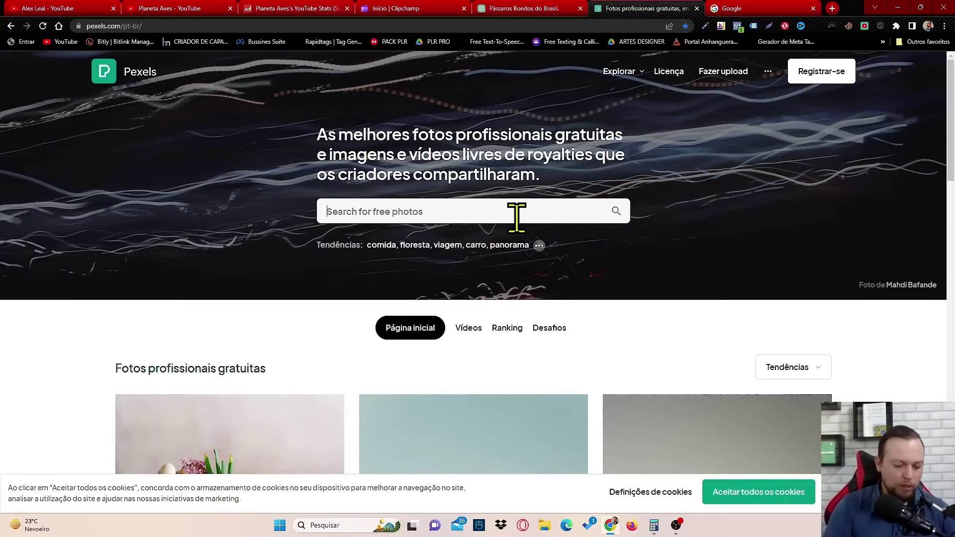
text(arara azul)
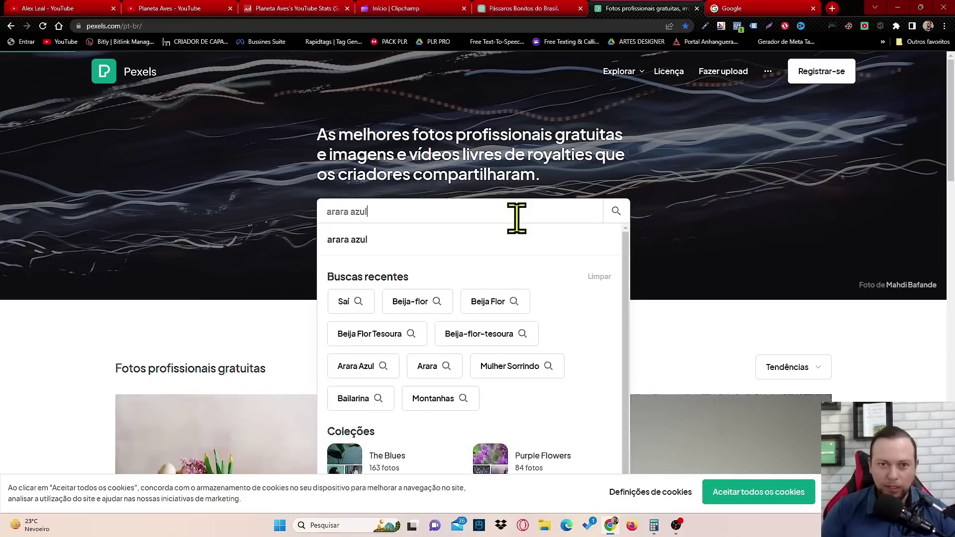
key(Return)
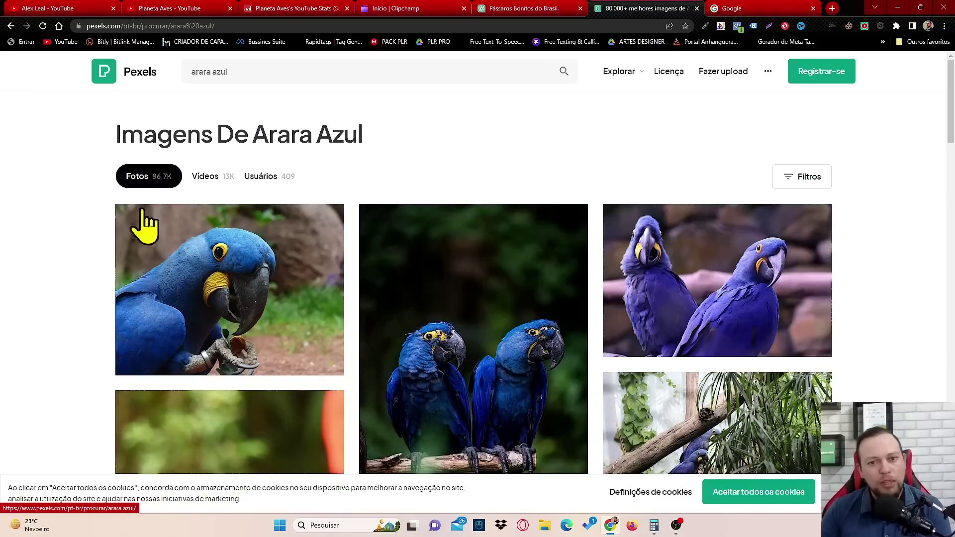
Look through the arara azul photo results for suitable images of the bird
scroll(503, 277, down, 8)
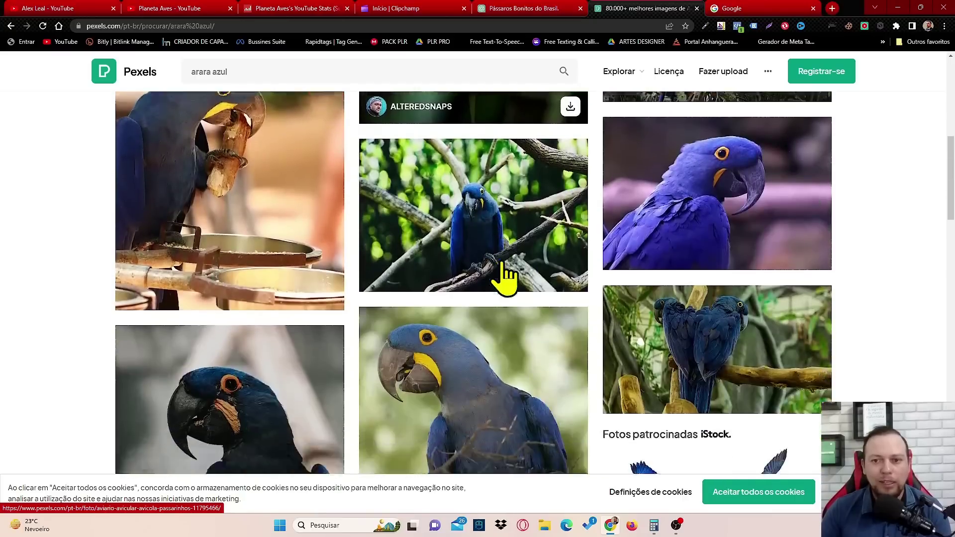
scroll(504, 277, down, 5)
scroll(418, 273, down, 3)
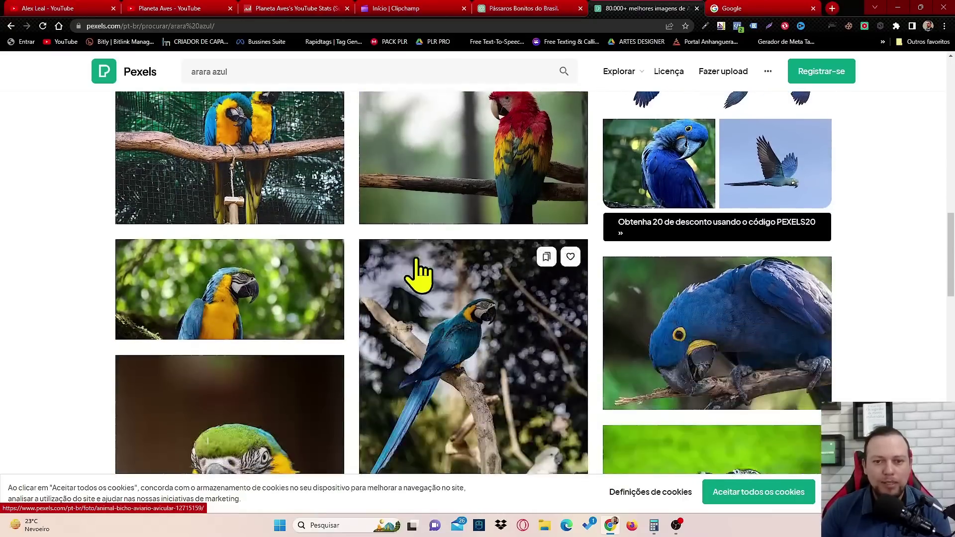
scroll(697, 346, down, 3)
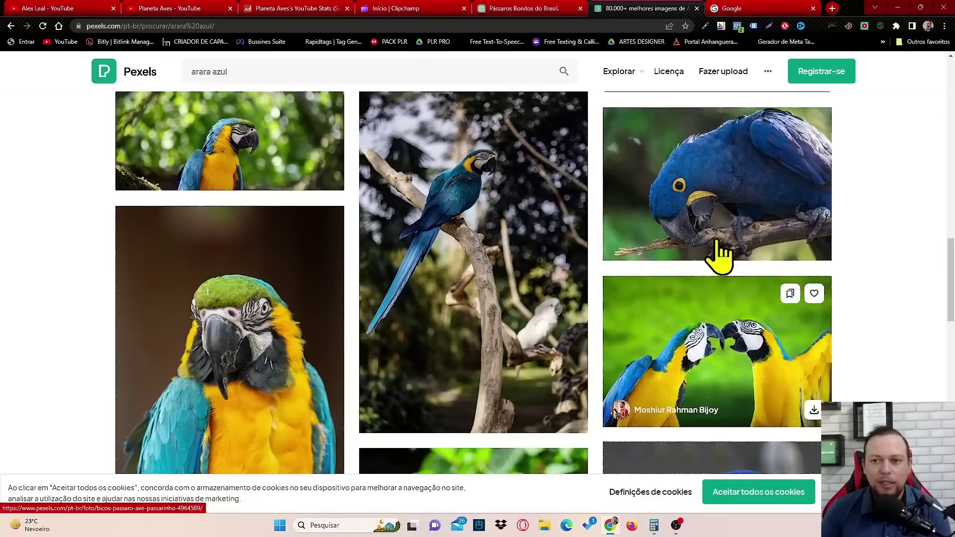
scroll(721, 234, up, 4)
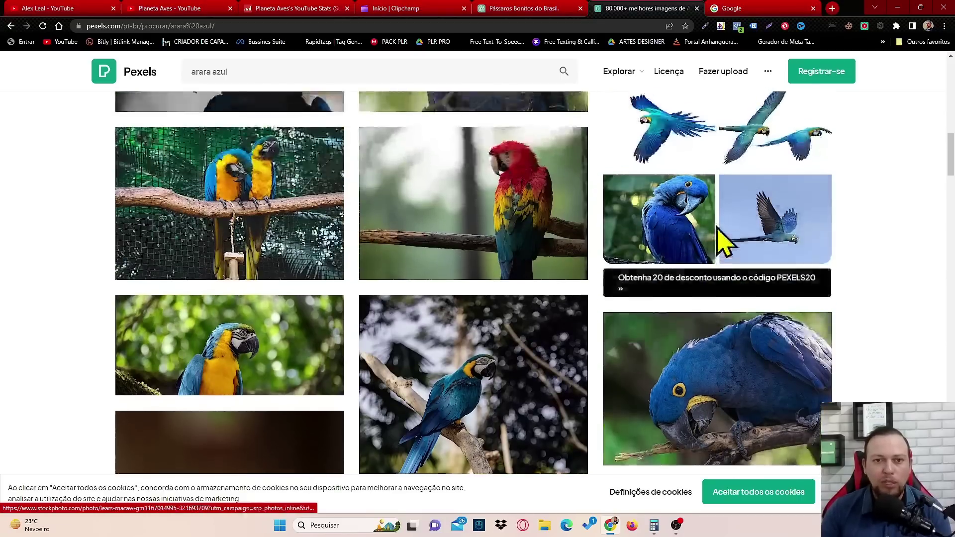
scroll(721, 234, up, 15)
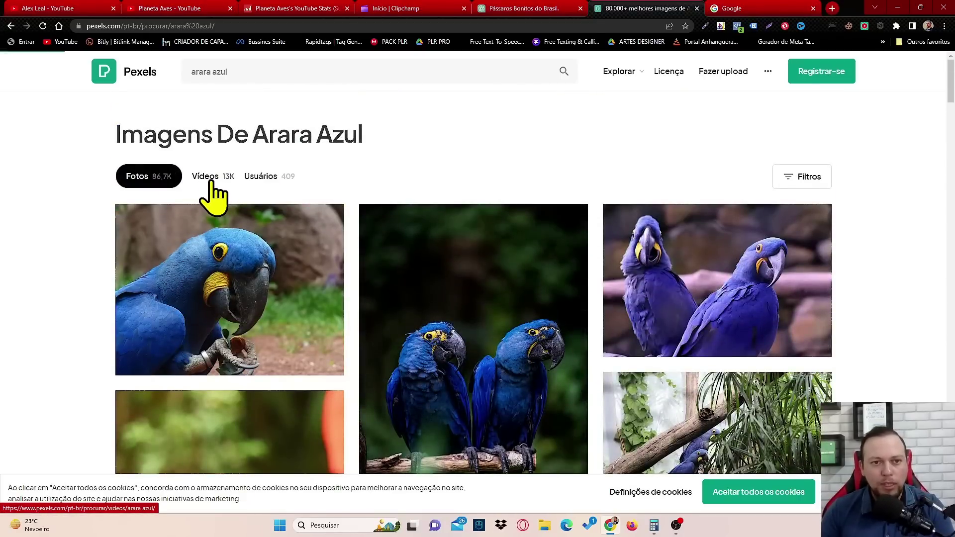
Show the video results for arara azul and examine them for usable macaw footage
click(206, 178)
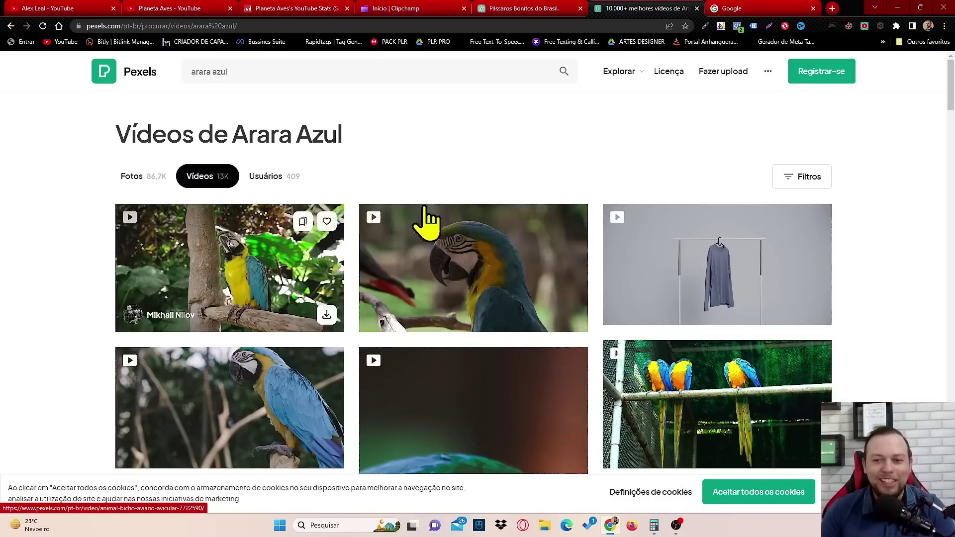
scroll(416, 245, down, 5)
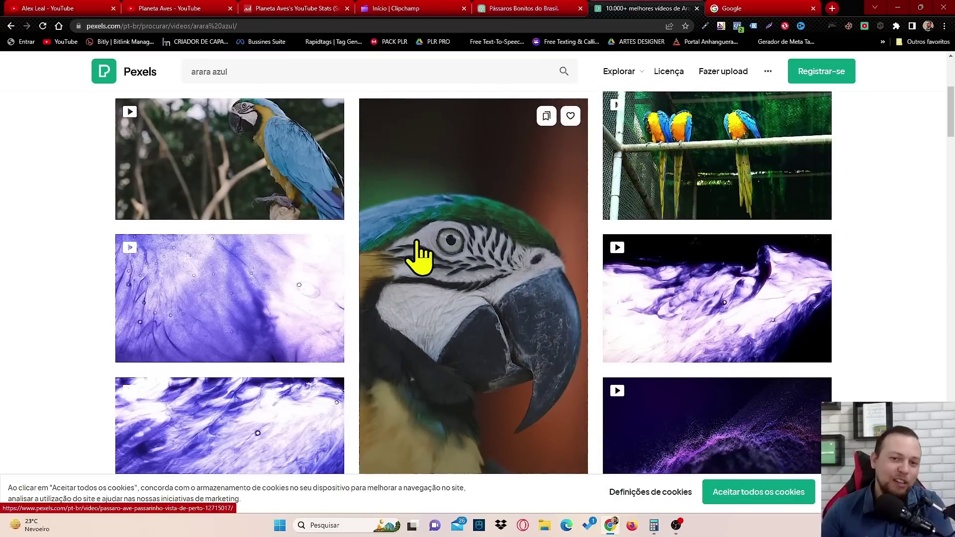
scroll(473, 230, down, 4)
scroll(475, 229, down, 12)
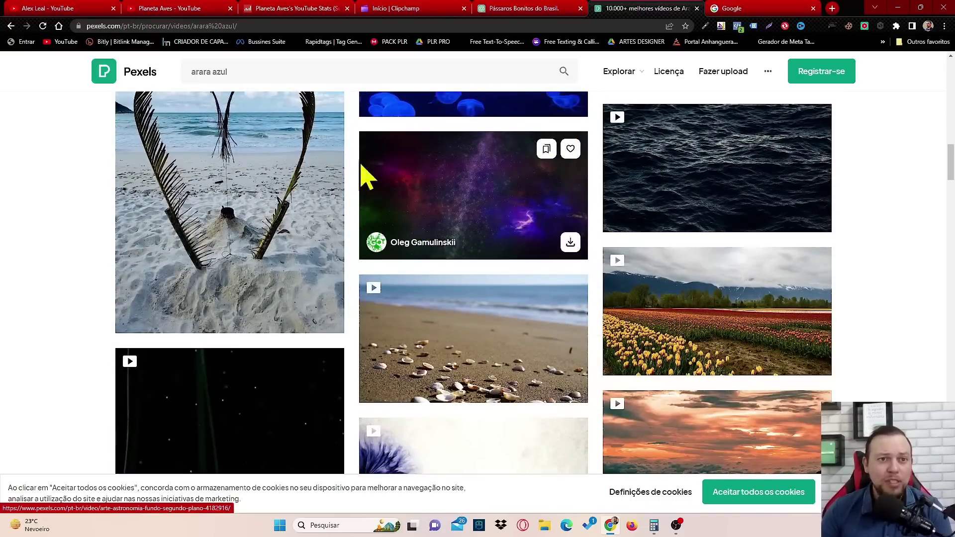
scroll(501, 252, down, 5)
scroll(498, 249, down, 15)
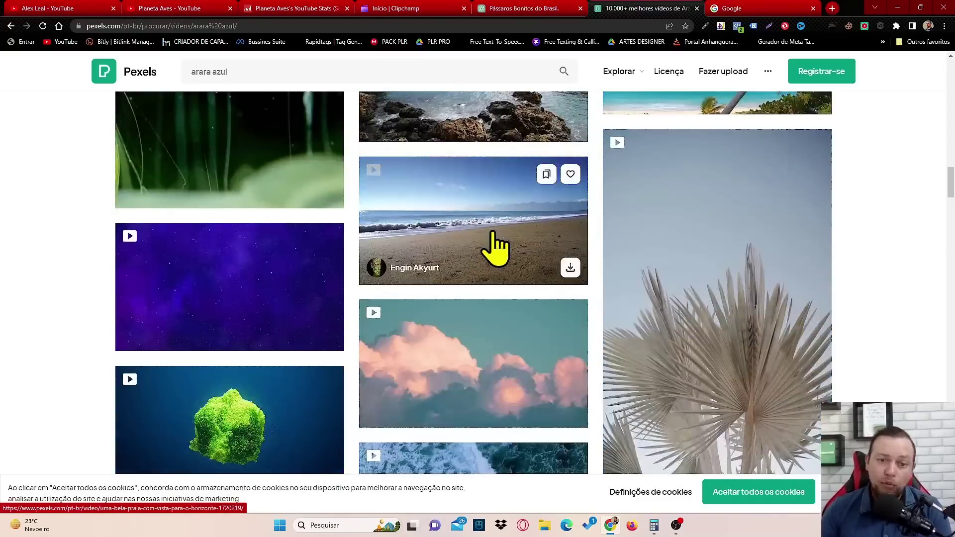
scroll(495, 239, up, 20)
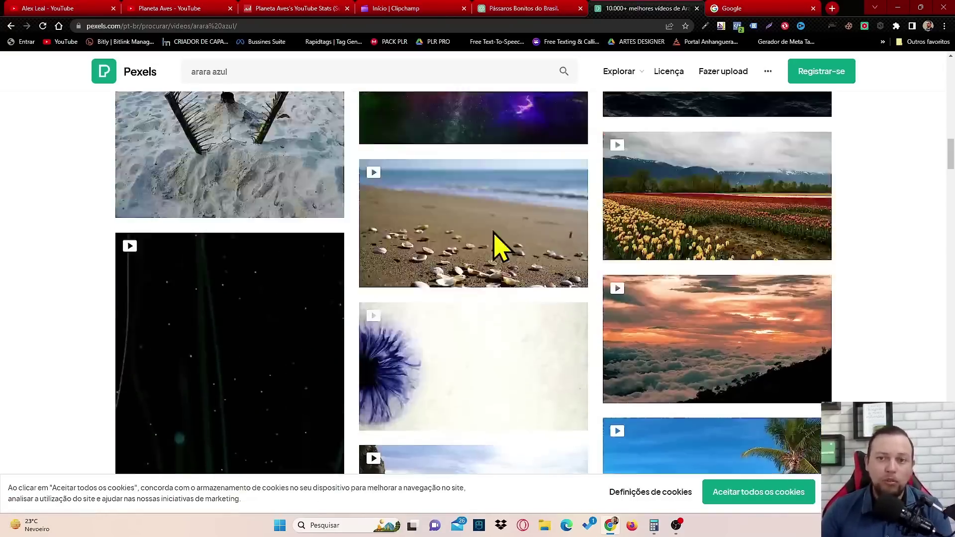
scroll(493, 244, up, 2)
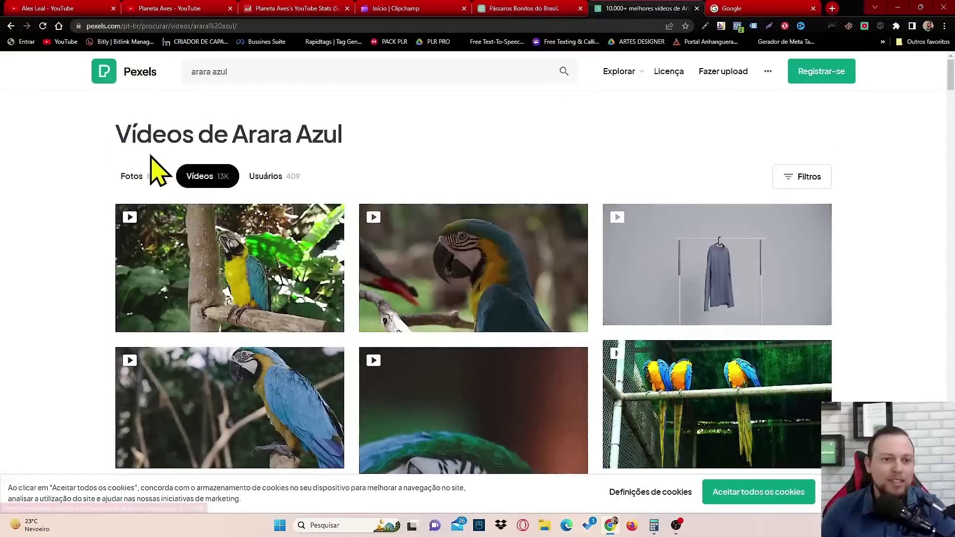
Change the search to "arara-azul" and look over its video results
click(214, 71)
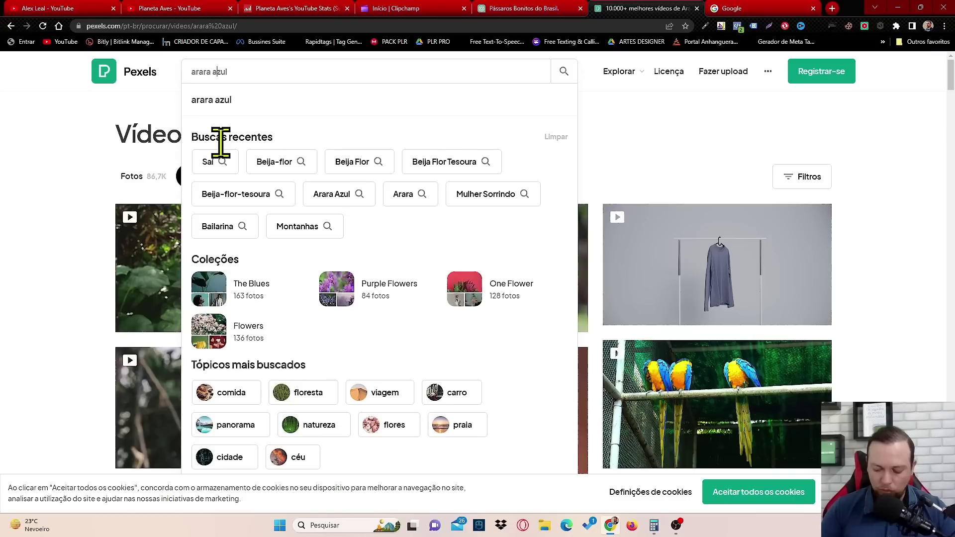
key(BackSpace)
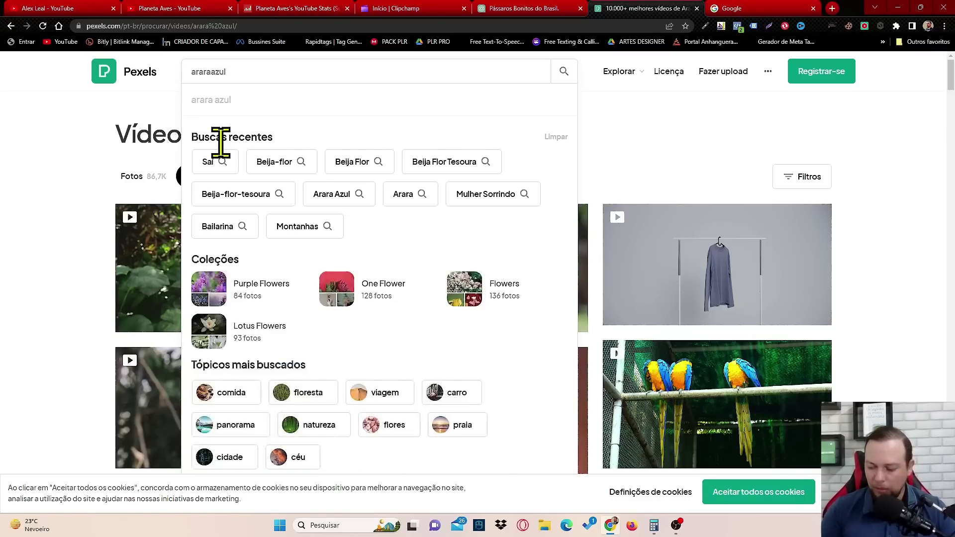
text(-)
key(Return)
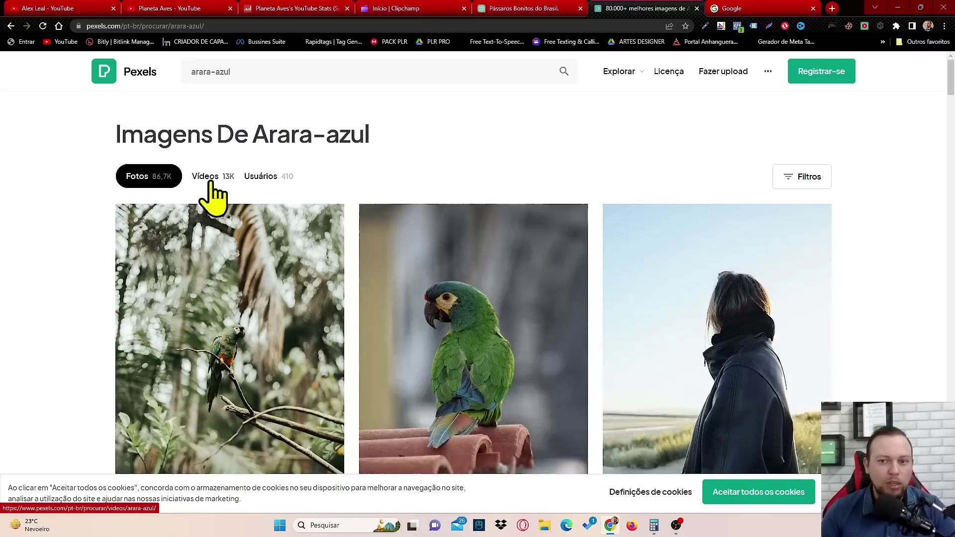
click(214, 178)
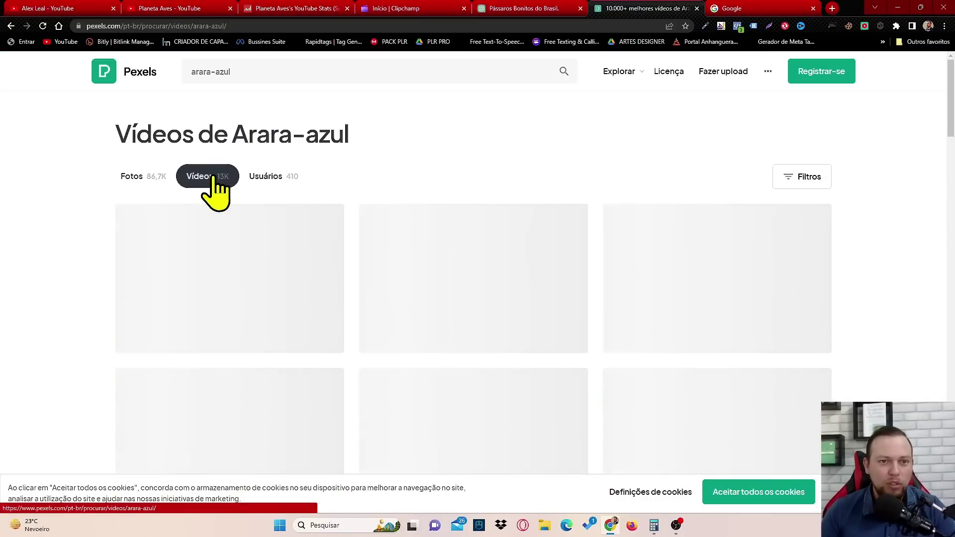
scroll(390, 324, down, 6)
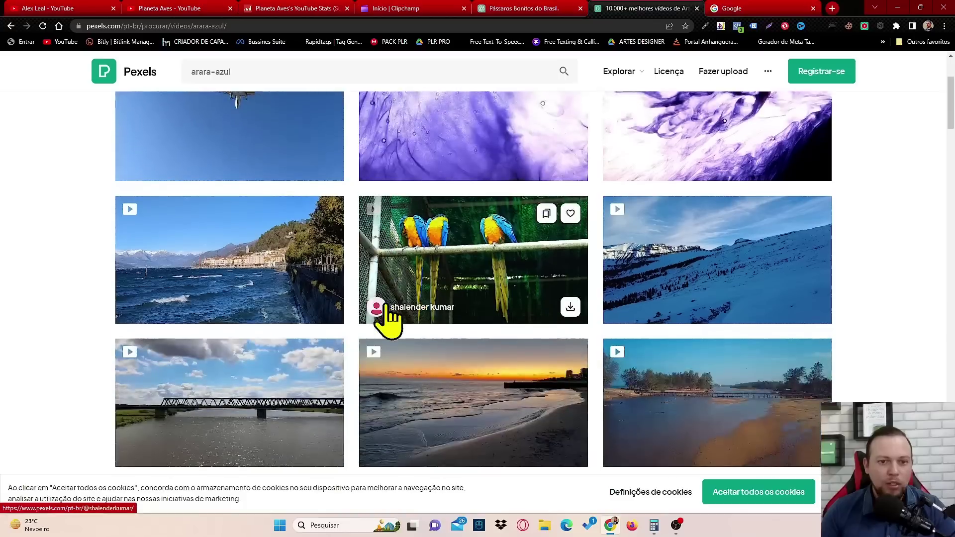
Change the search to "arára azul" and show its video results
scroll(335, 335, up, 6)
click(213, 73)
key(BackSpace)
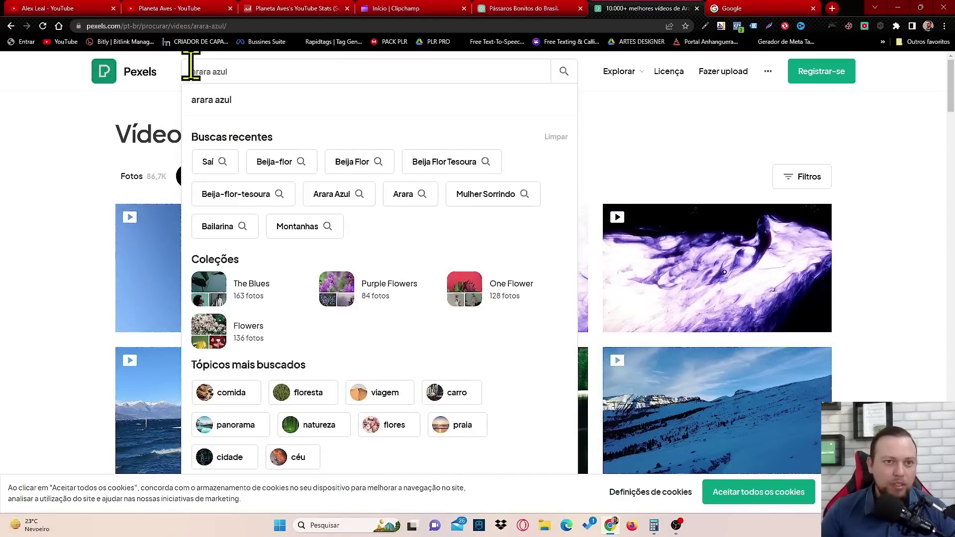
drag(199, 72, 204, 72)
key(BackSpace)
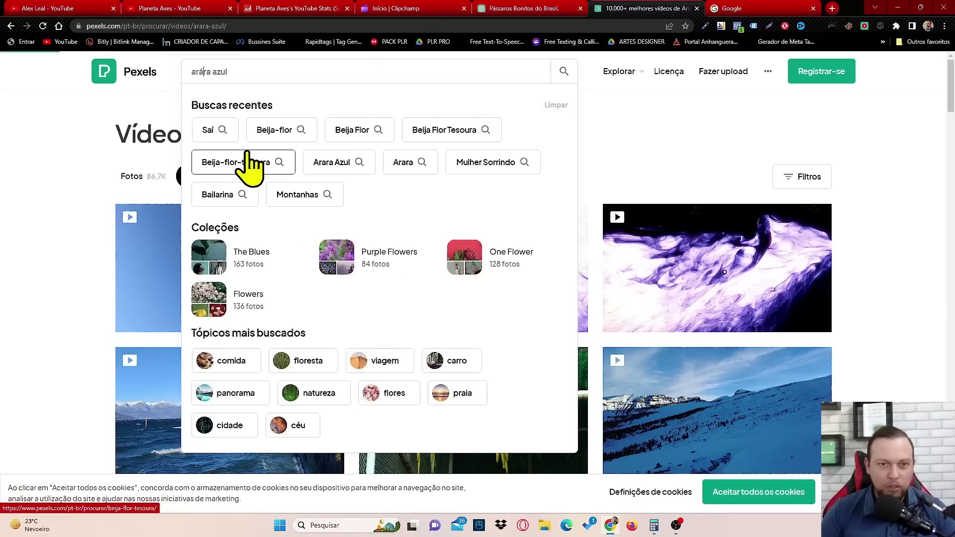
text(á)
key(Return)
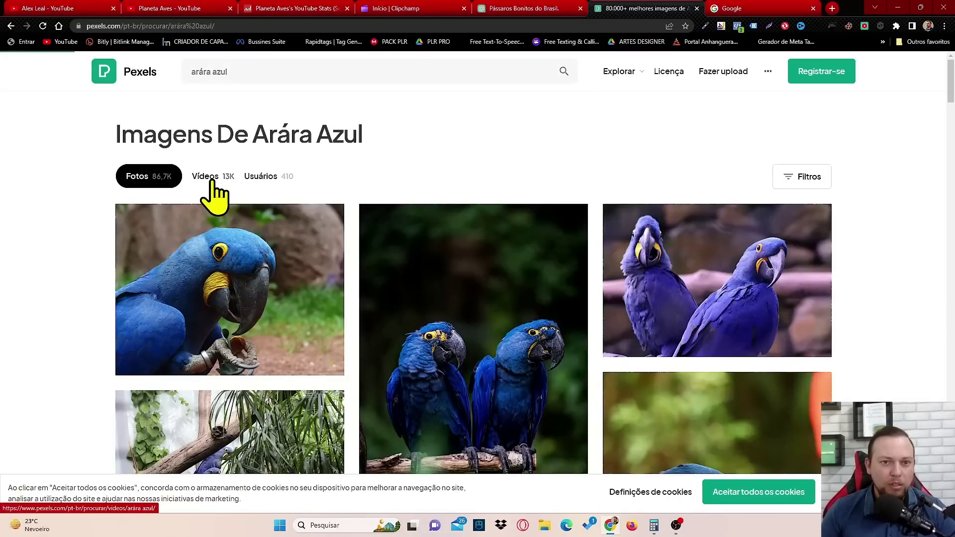
click(213, 183)
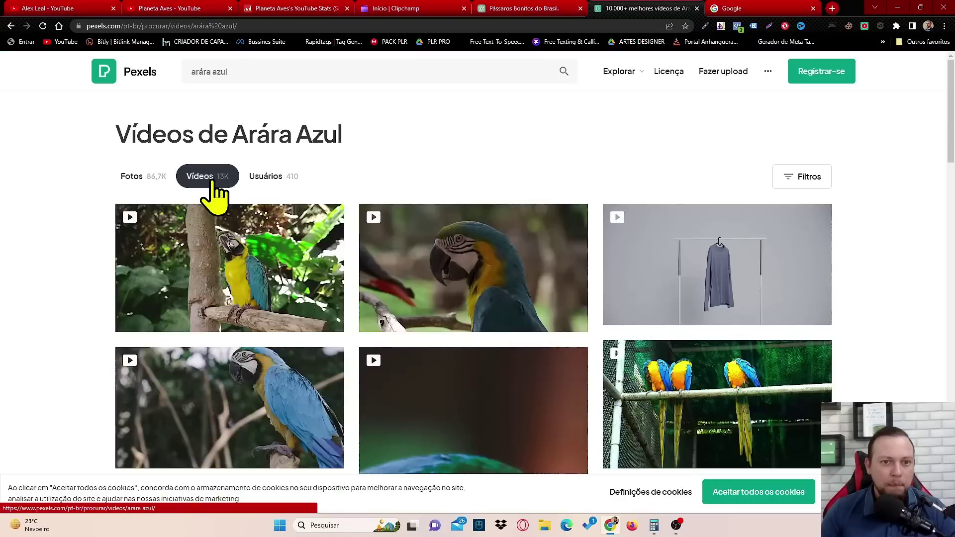
Look through the arára azul videos for suitable clips and return to the photo results
scroll(213, 194, down, 2)
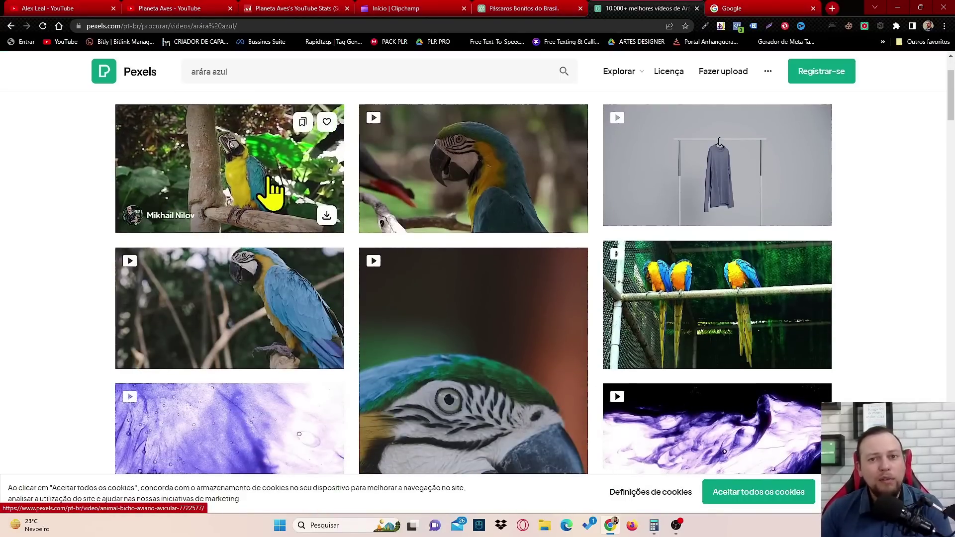
scroll(238, 204, down, 3)
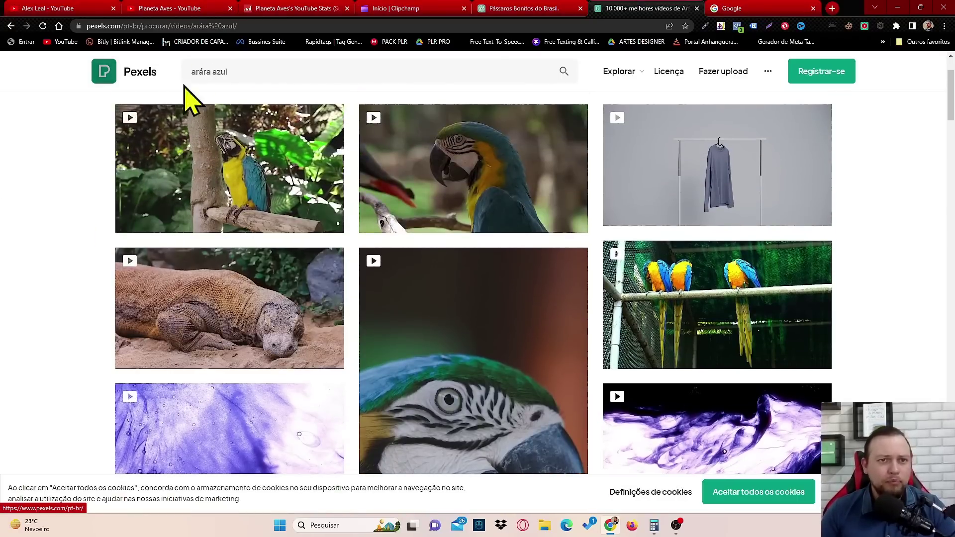
scroll(444, 206, down, 12)
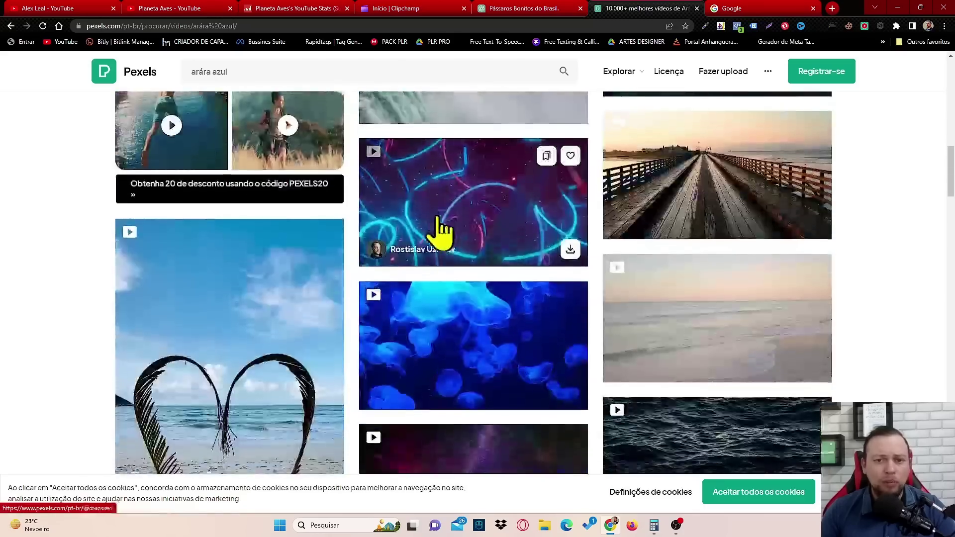
scroll(440, 230, down, 15)
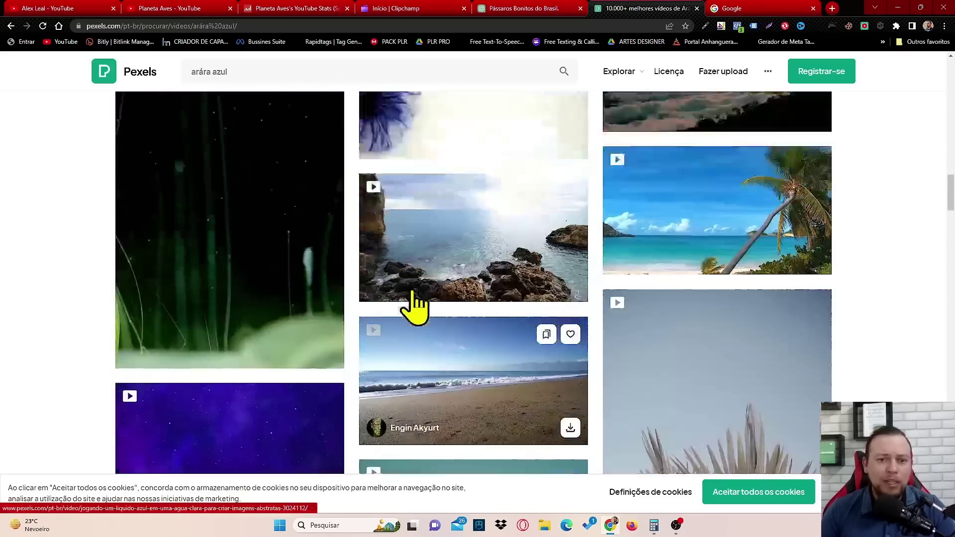
scroll(417, 306, up, 20)
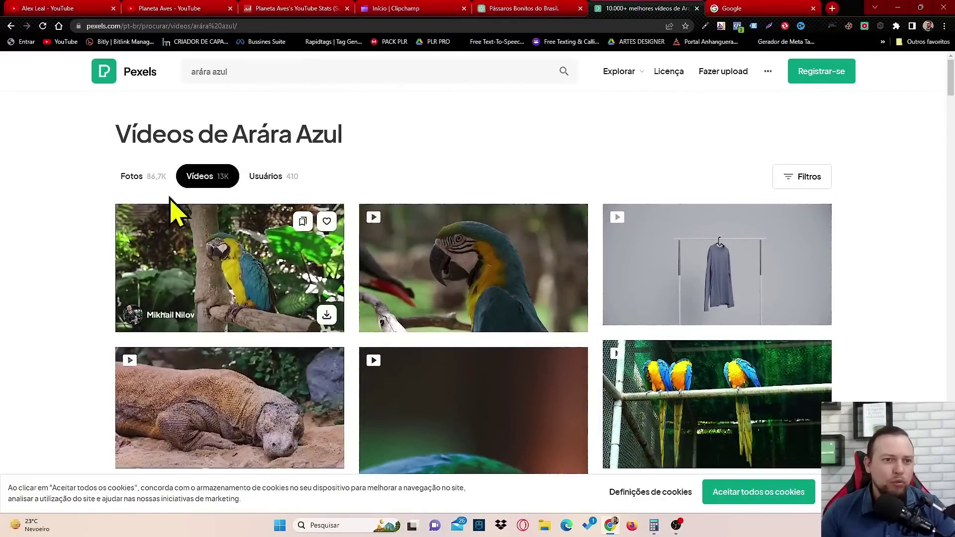
click(130, 180)
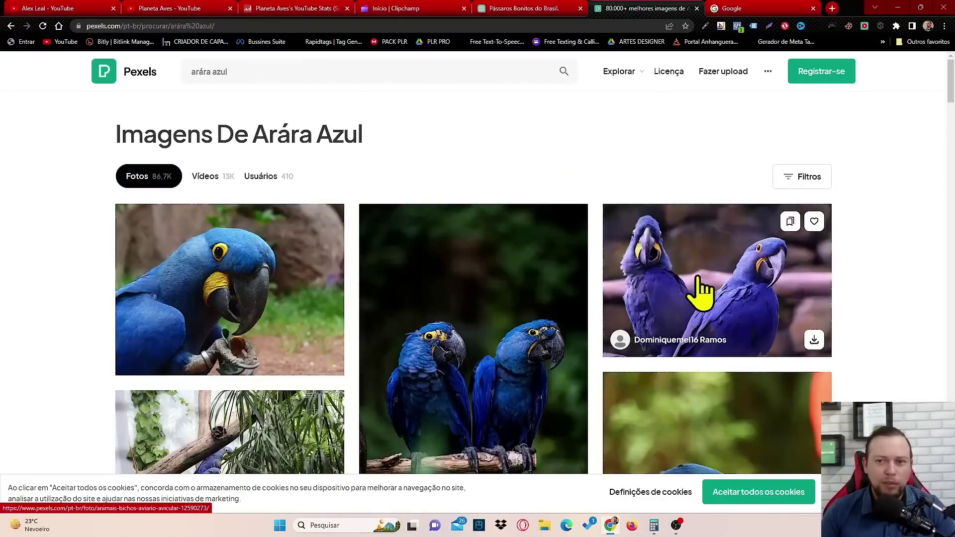
Browse the arára azul photos and open the one of the blue macaw bending down to bite a branch
scroll(684, 279, down, 15)
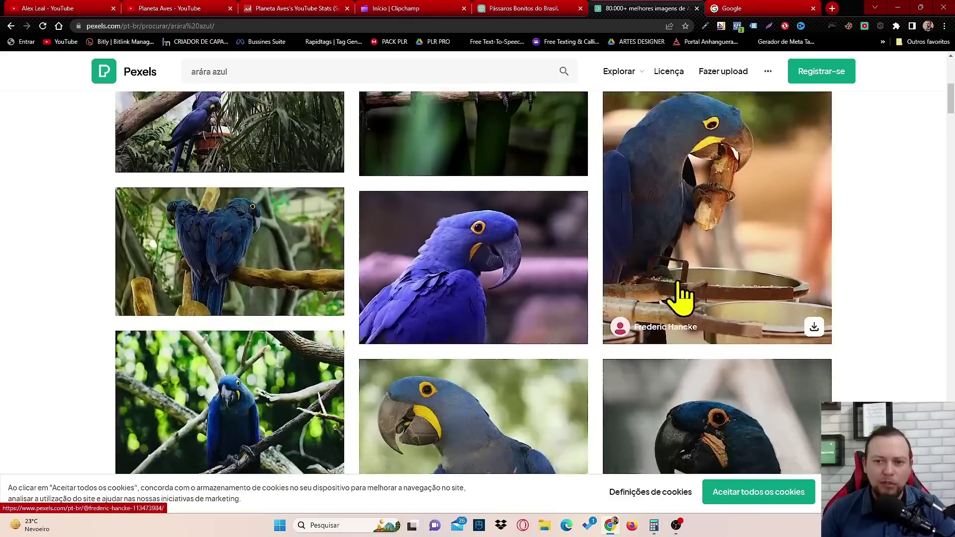
scroll(686, 286, down, 10)
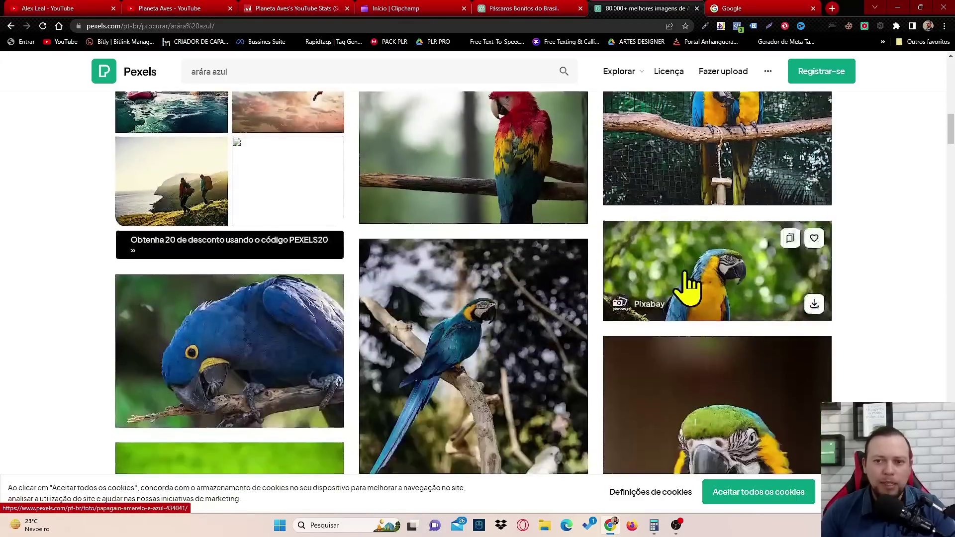
scroll(362, 251, down, 3)
scroll(255, 231, up, 6)
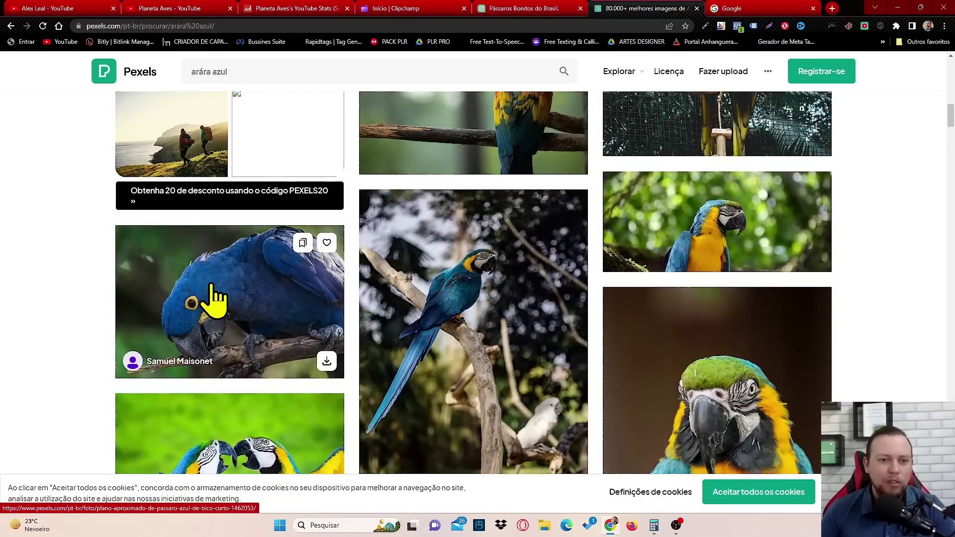
click(214, 299)
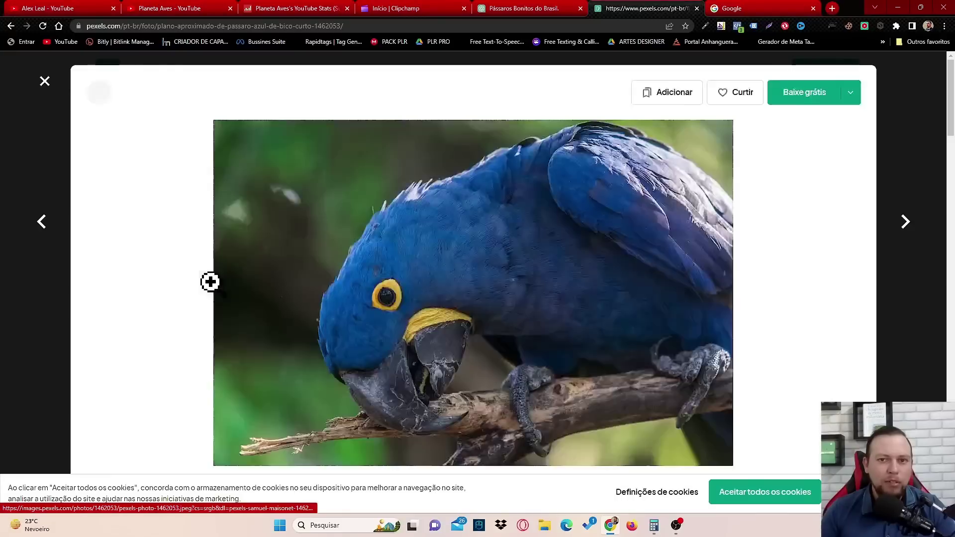
scroll(420, 298, down, 1)
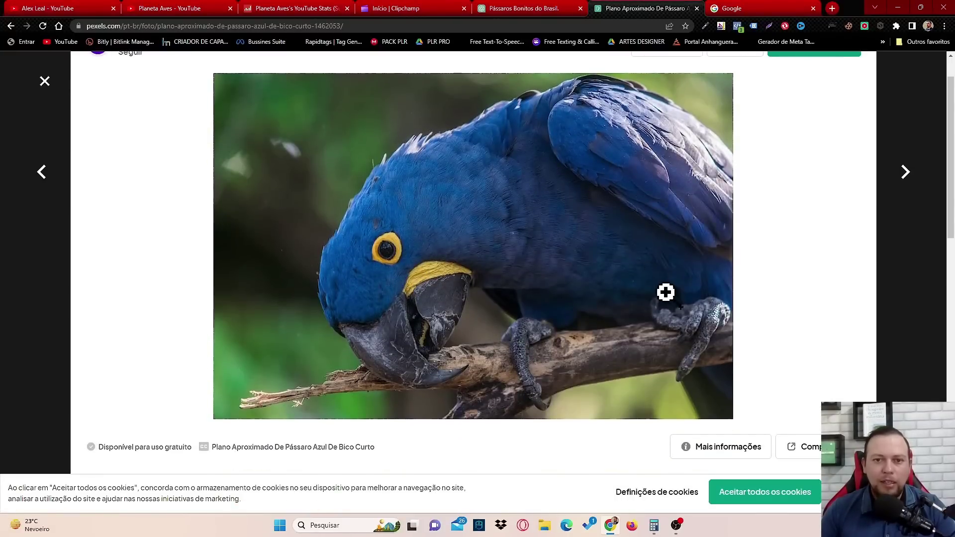
scroll(665, 293, up, 1)
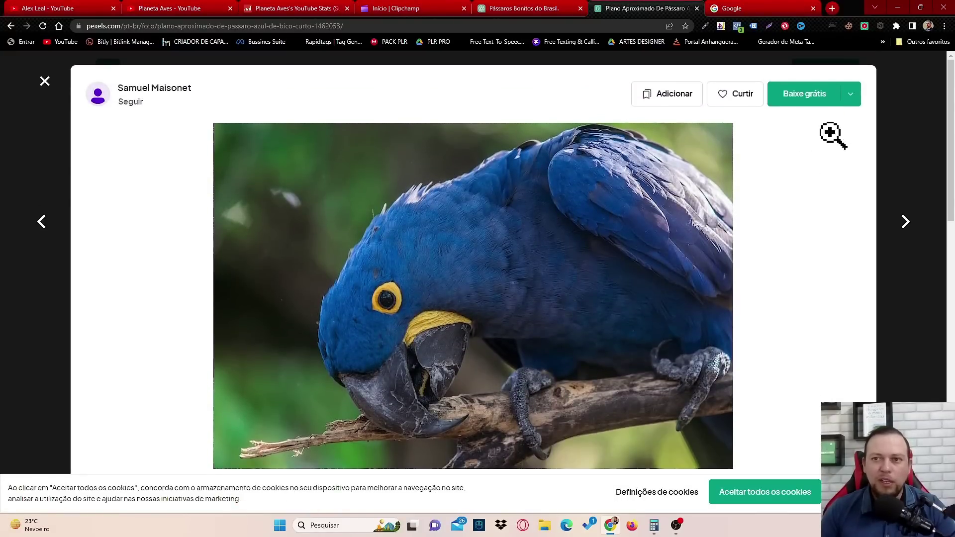
Download the branch-biting macaw photo in the Grande 1920×1280 size and return to the photo results
click(852, 95)
click(850, 151)
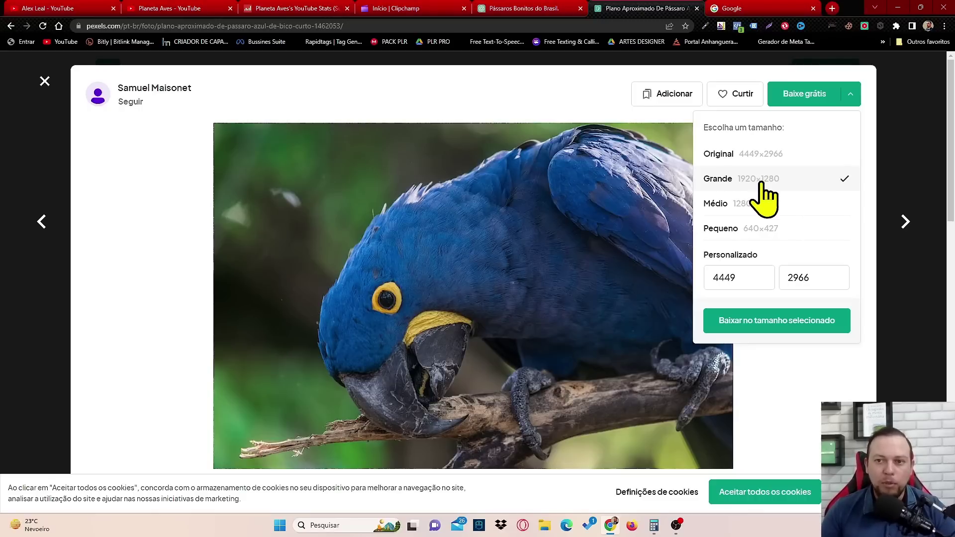
click(778, 326)
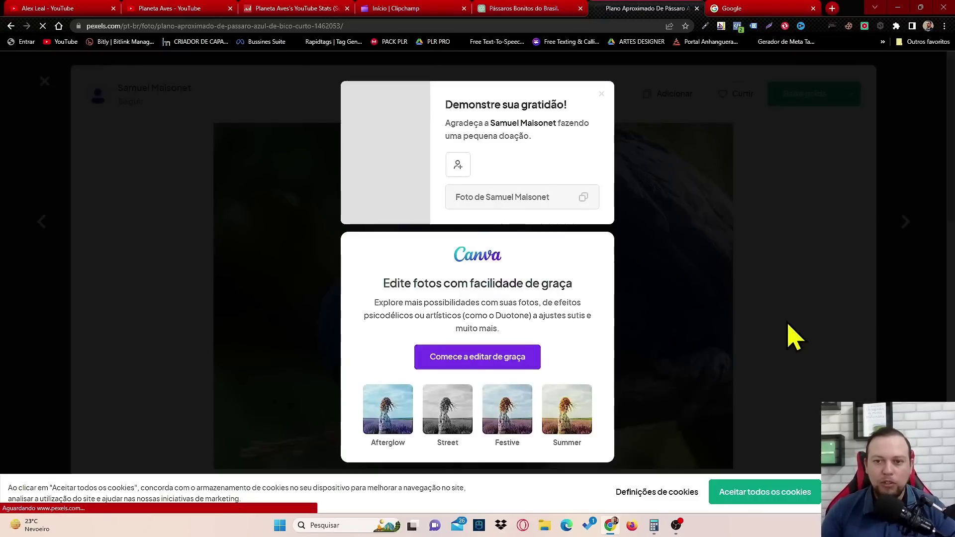
click(893, 184)
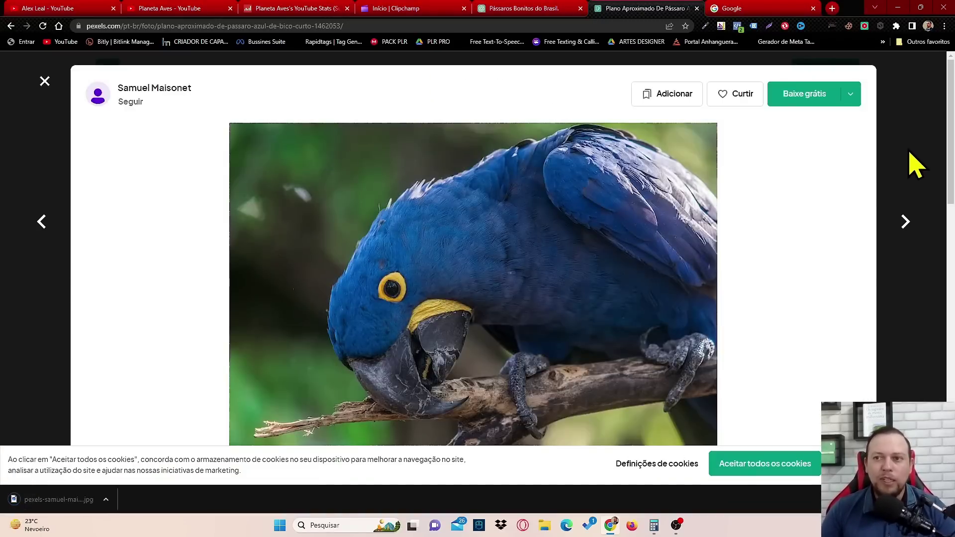
click(915, 165)
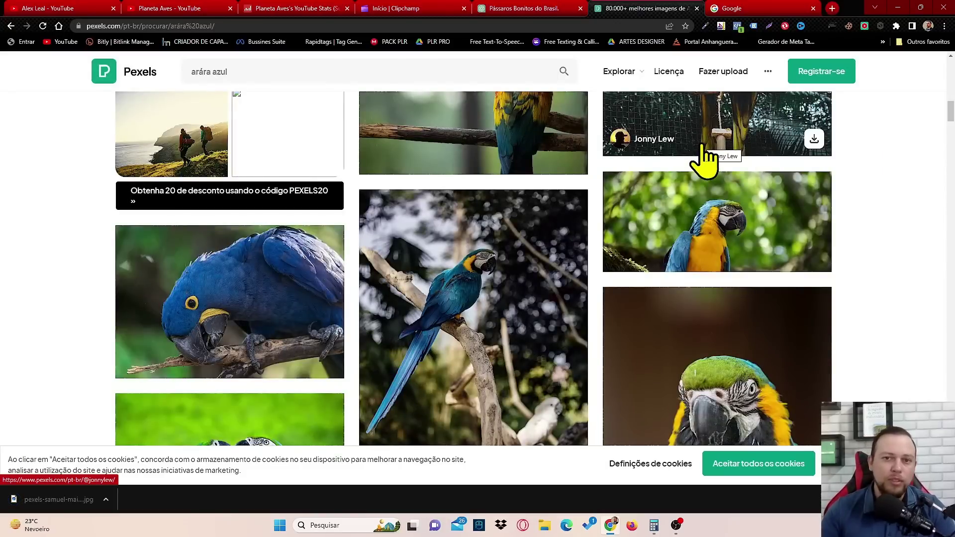
Look through more arára azul photos and open the first result, the blue macaw holding food in its claw
scroll(454, 244, down, 2)
scroll(354, 239, up, 10)
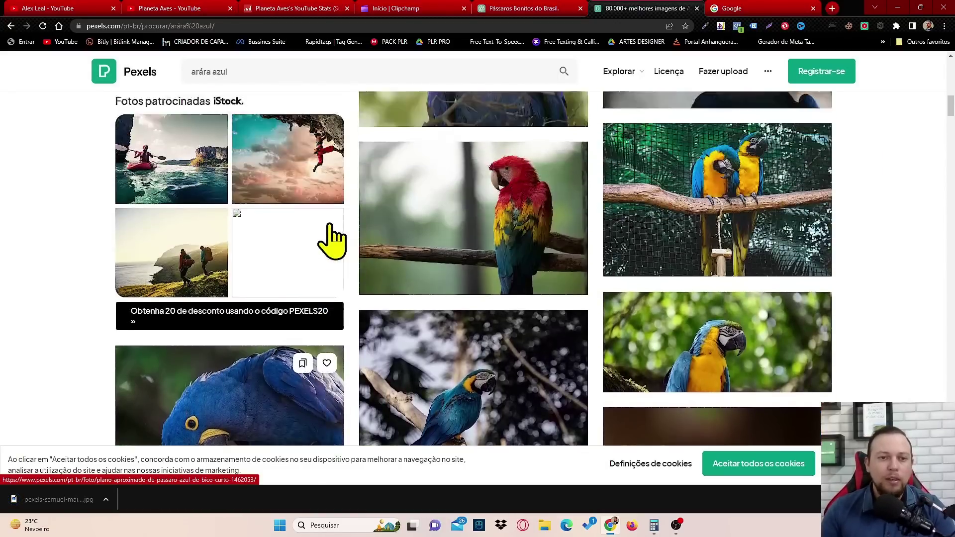
scroll(414, 281, down, 6)
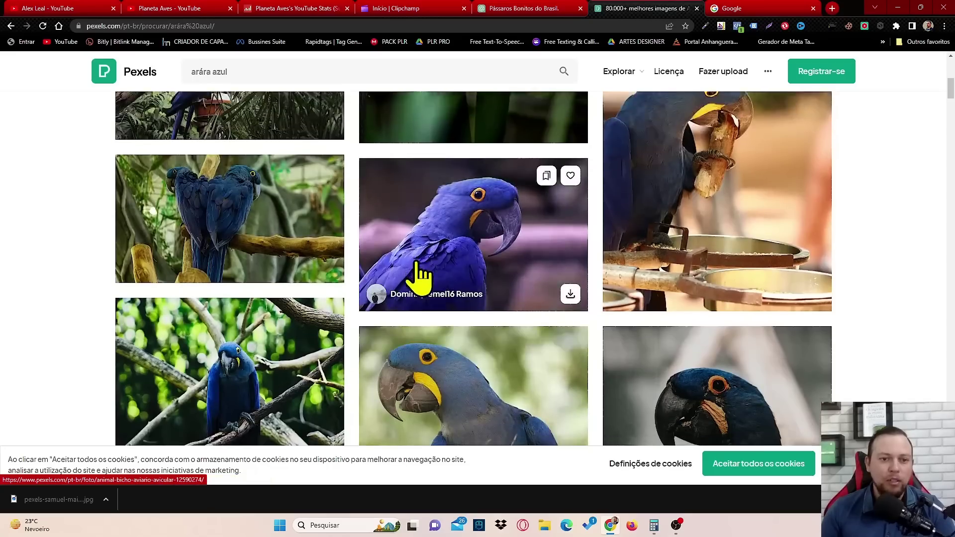
scroll(662, 295, down, 8)
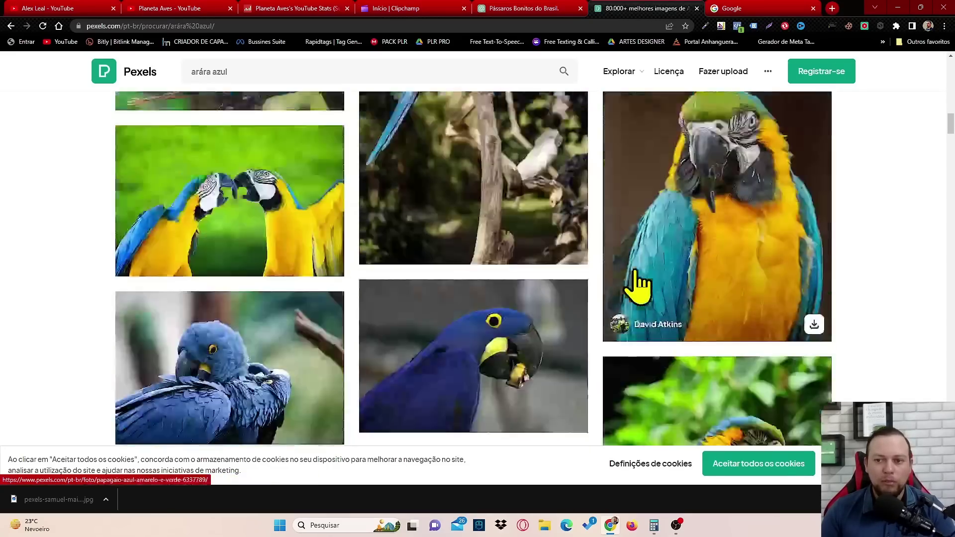
scroll(284, 322, up, 6)
scroll(275, 309, up, 10)
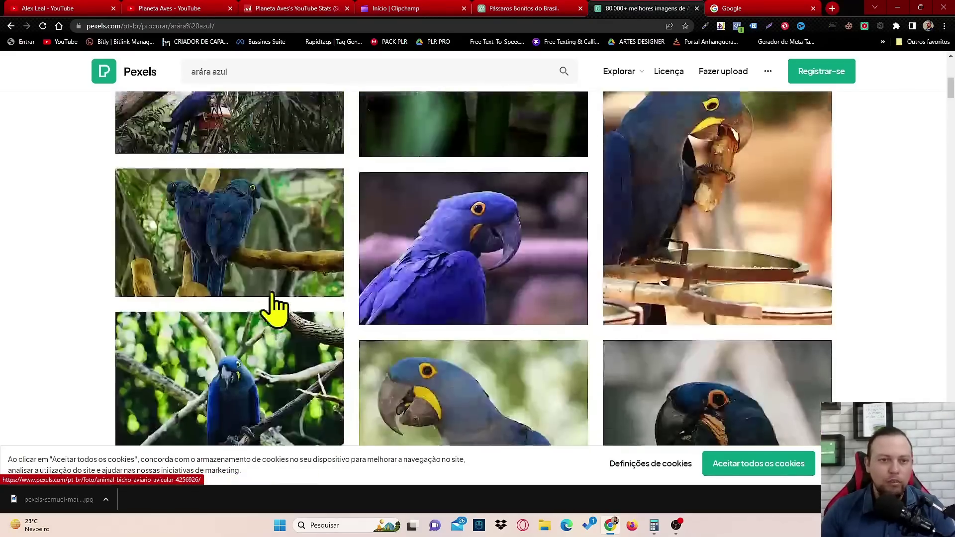
click(230, 231)
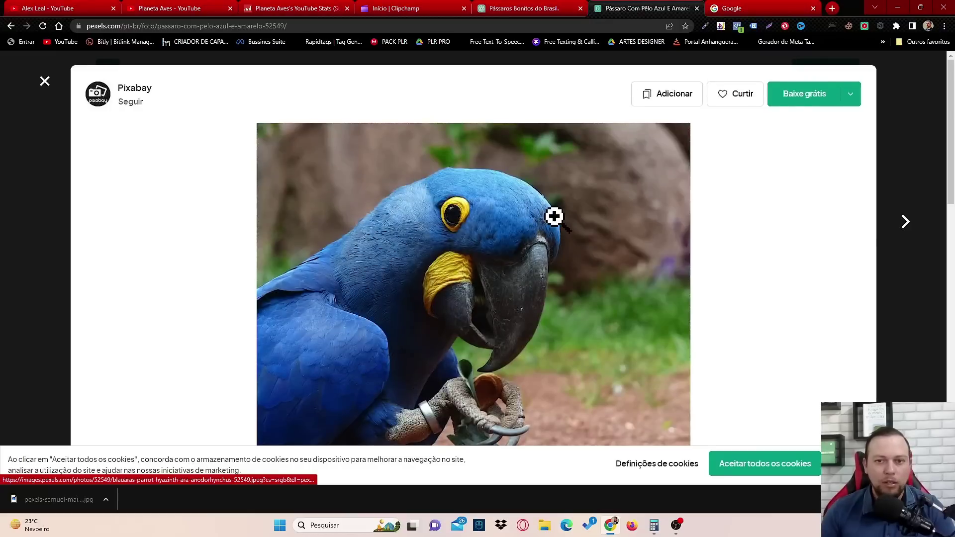
scroll(569, 215, down, 3)
scroll(812, 244, up, 3)
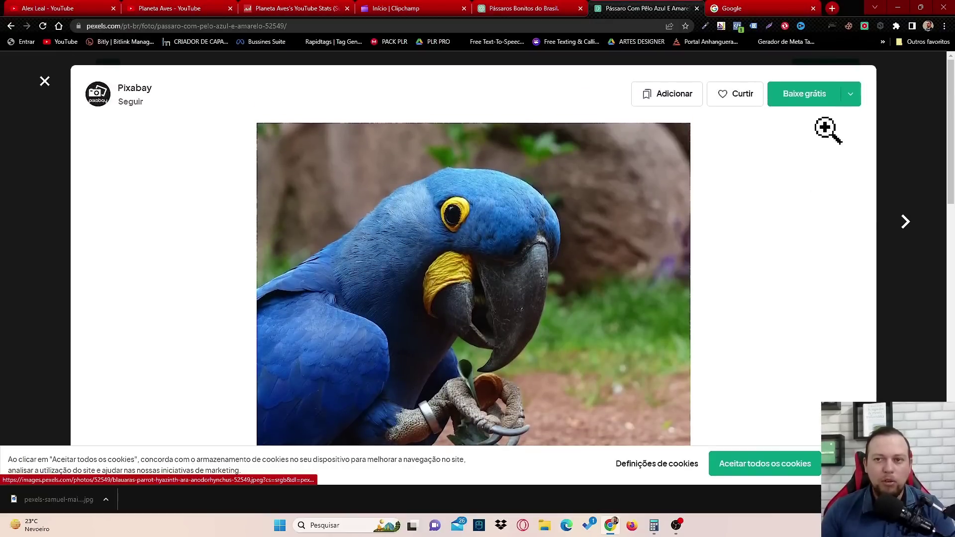
Download the photo of the macaw holding food in the Grande 1920×1440 size and return to the photo results
click(851, 95)
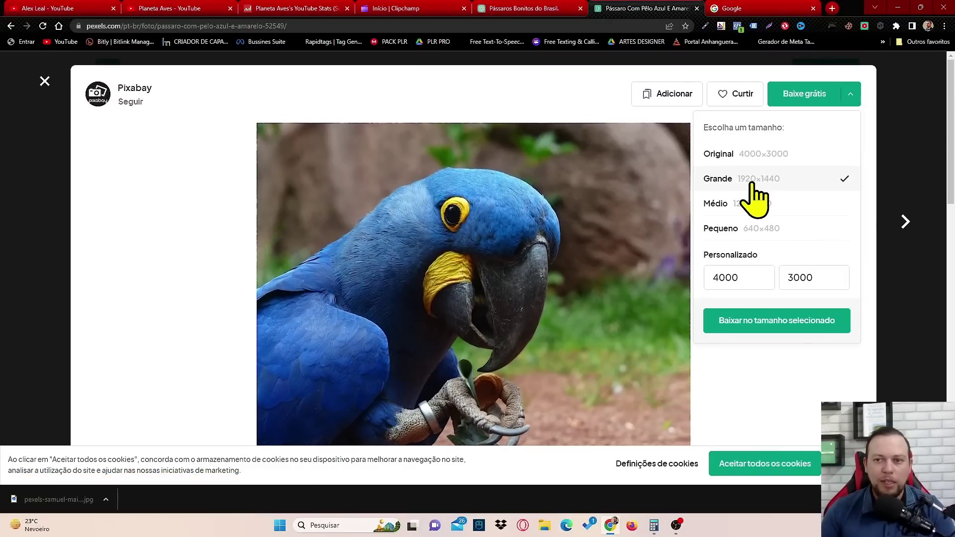
click(755, 324)
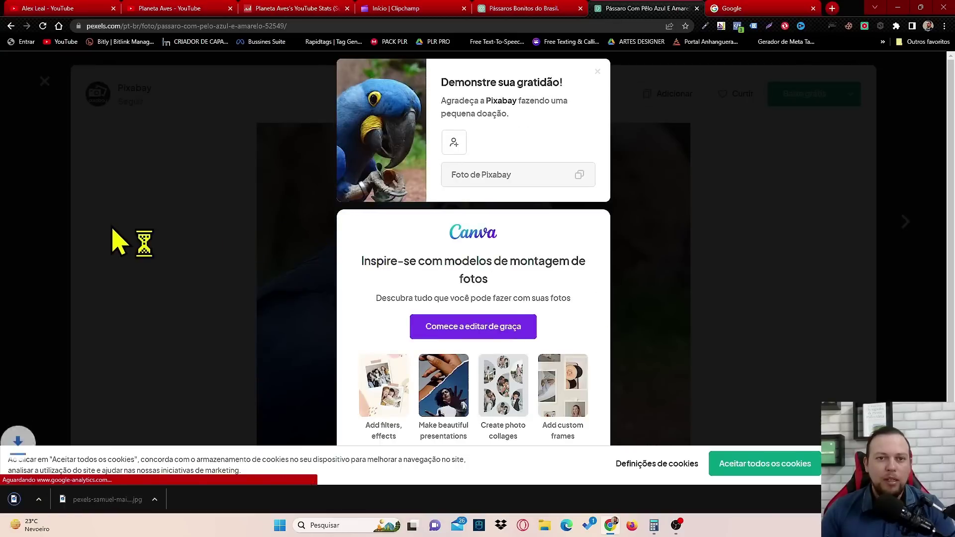
click(113, 231)
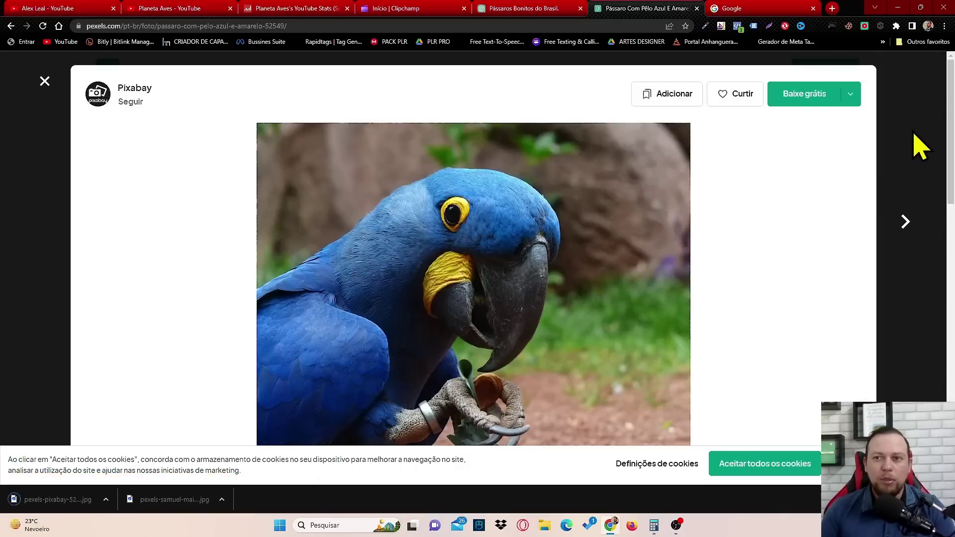
click(920, 147)
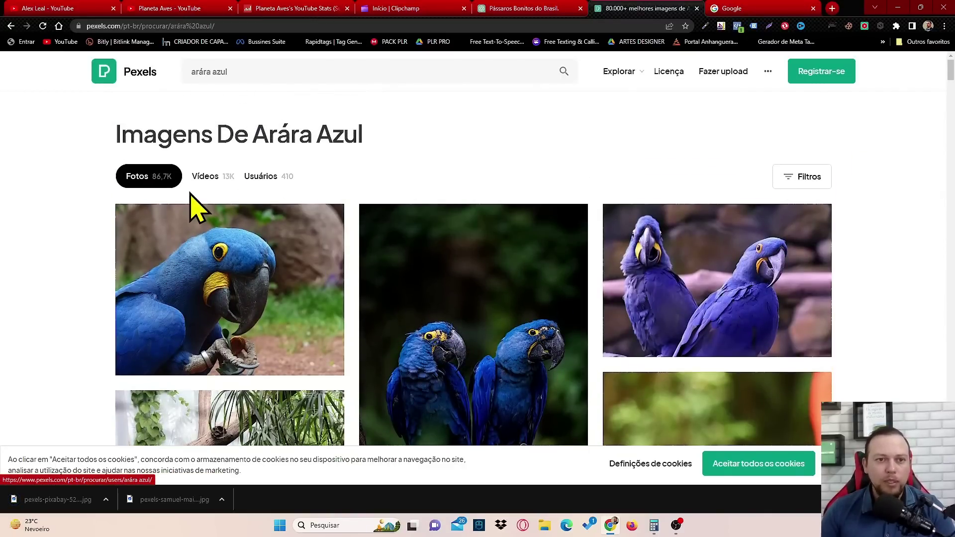
Show the video results for arára azul again and check them for macaw clips
click(204, 179)
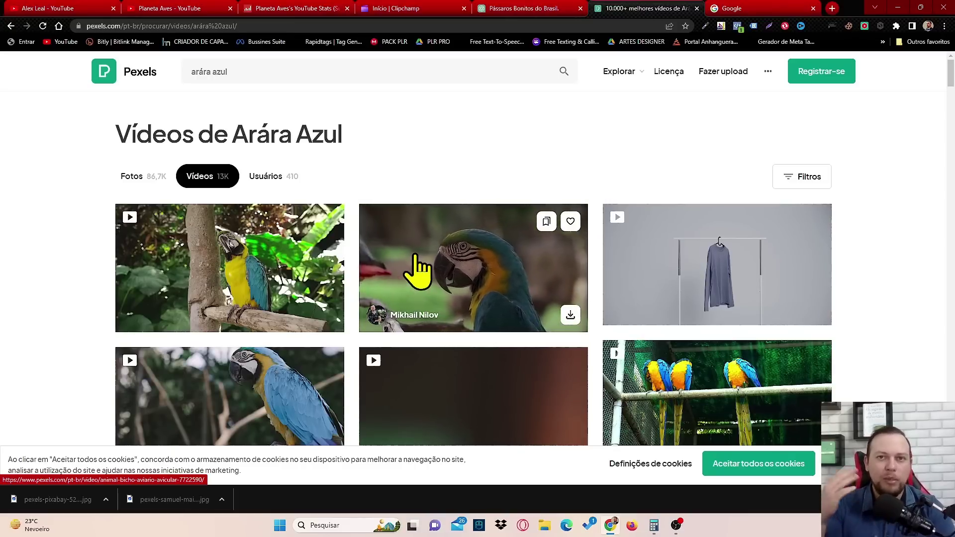
scroll(450, 272, down, 6)
scroll(294, 129, up, 3)
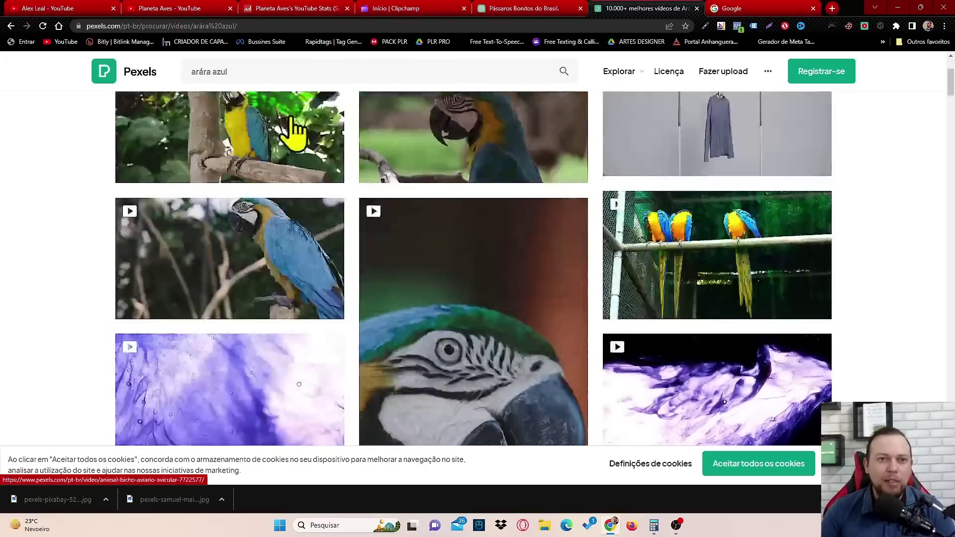
Replace the search term with "pássaros" and run the search
double_click(241, 71)
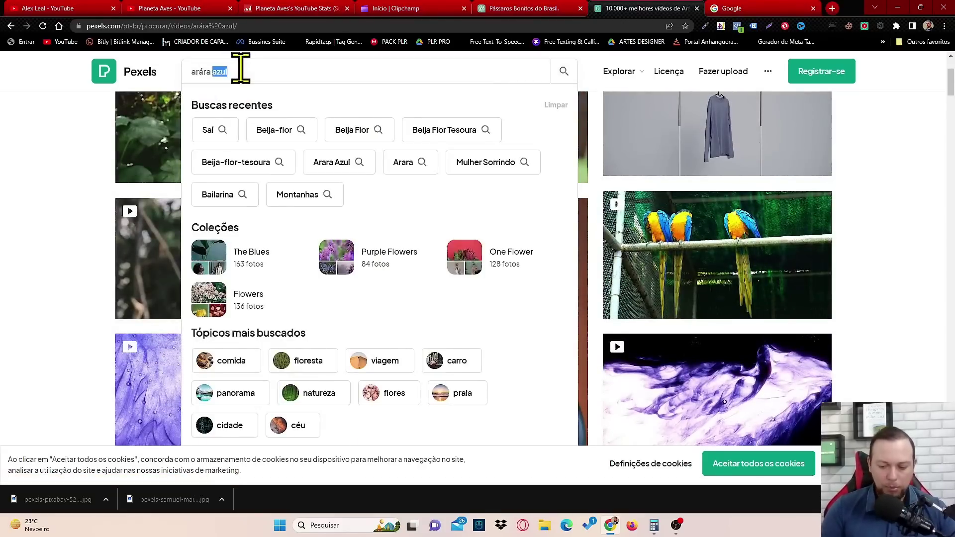
key(BackSpace)
key(BackSpace)
key(BackSpace)
key(BackSpace)
key(BackSpace)
key(BackSpace)
key(BackSpace)
text(p)
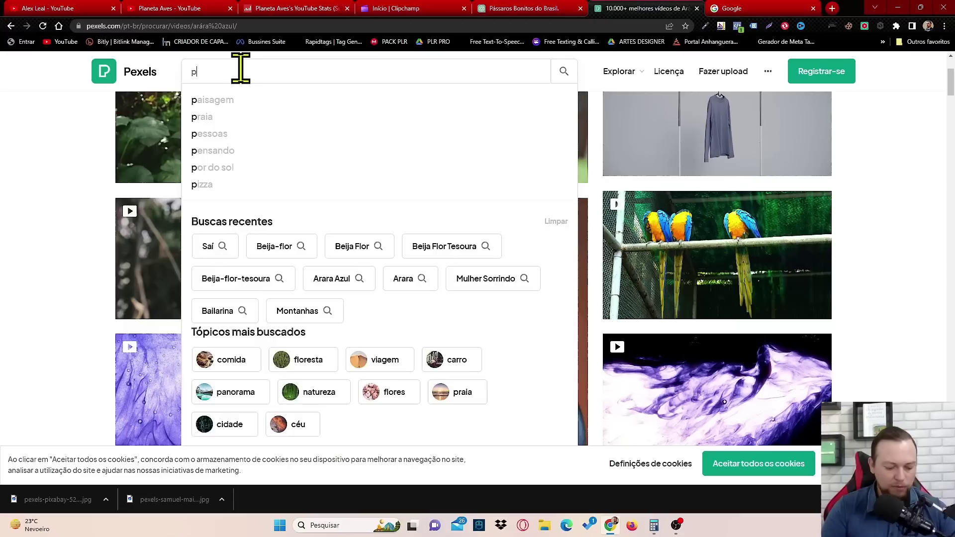
text(ássa)
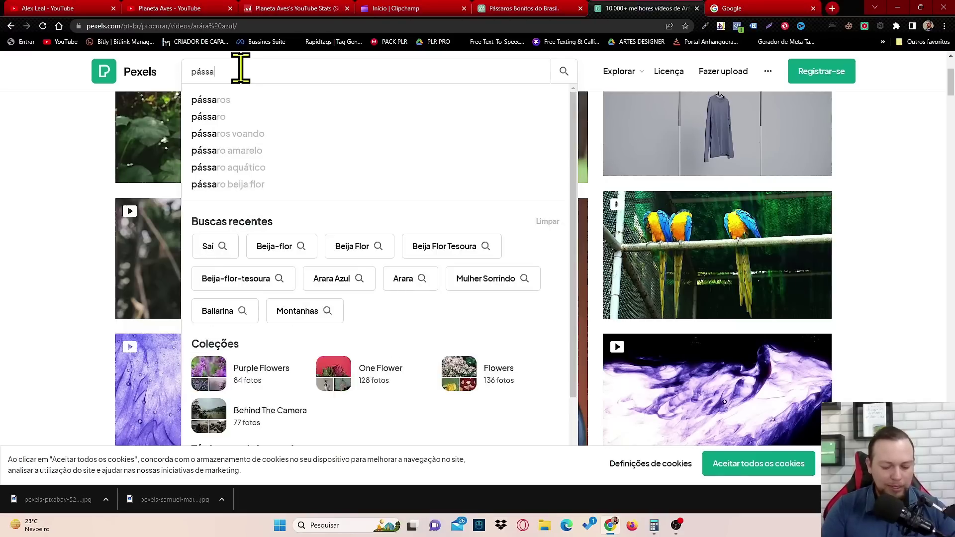
text(ros)
key(Return)
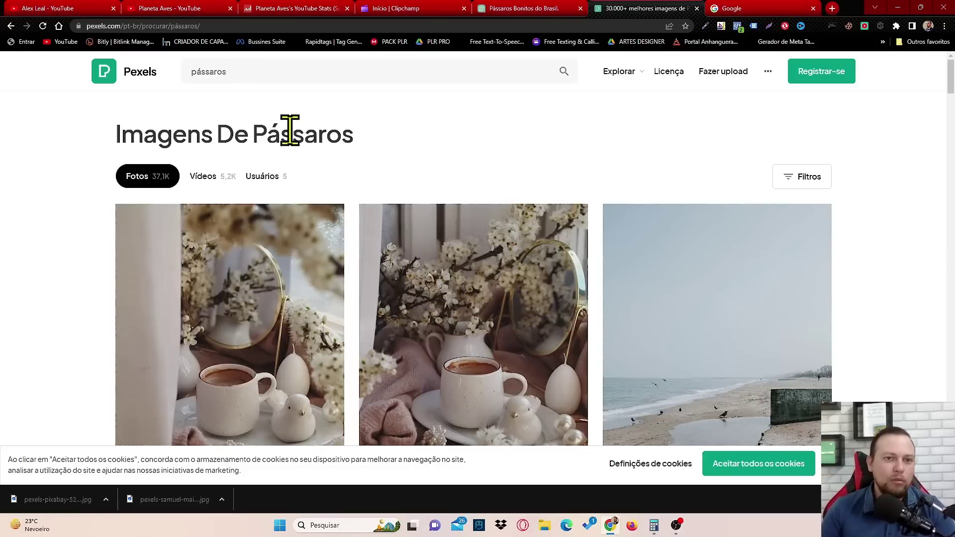
Show the pássaros video results and examine them for usable clips of colorful birds
click(210, 180)
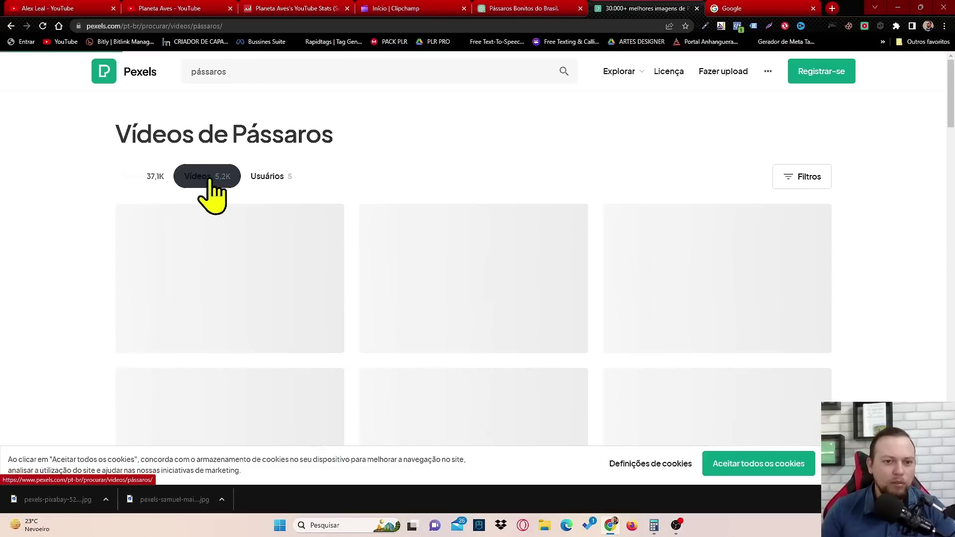
scroll(522, 305, down, 15)
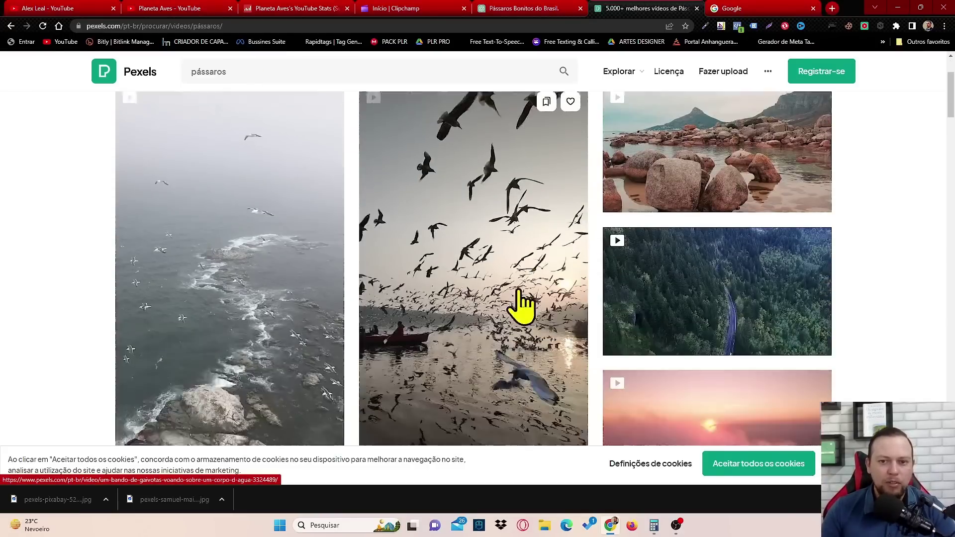
scroll(484, 271, down, 15)
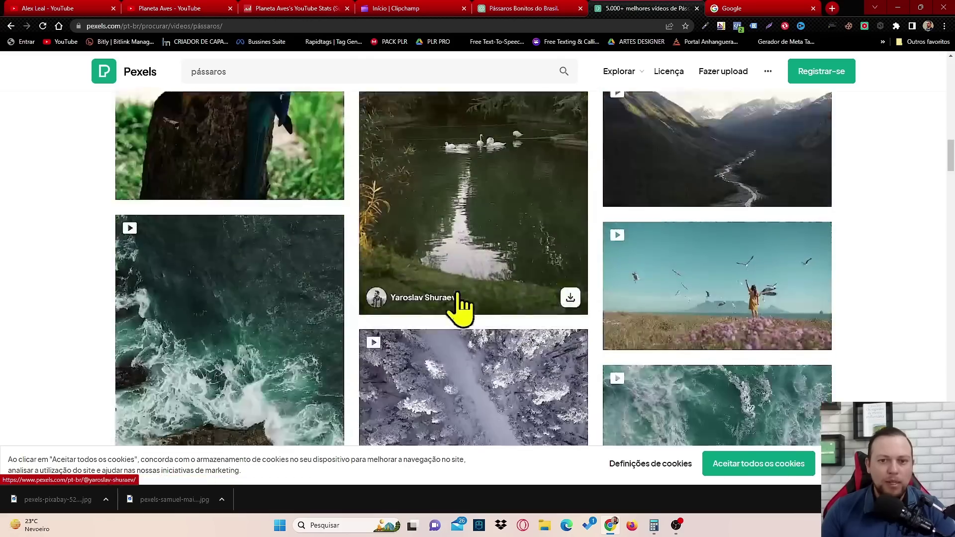
scroll(462, 305, down, 6)
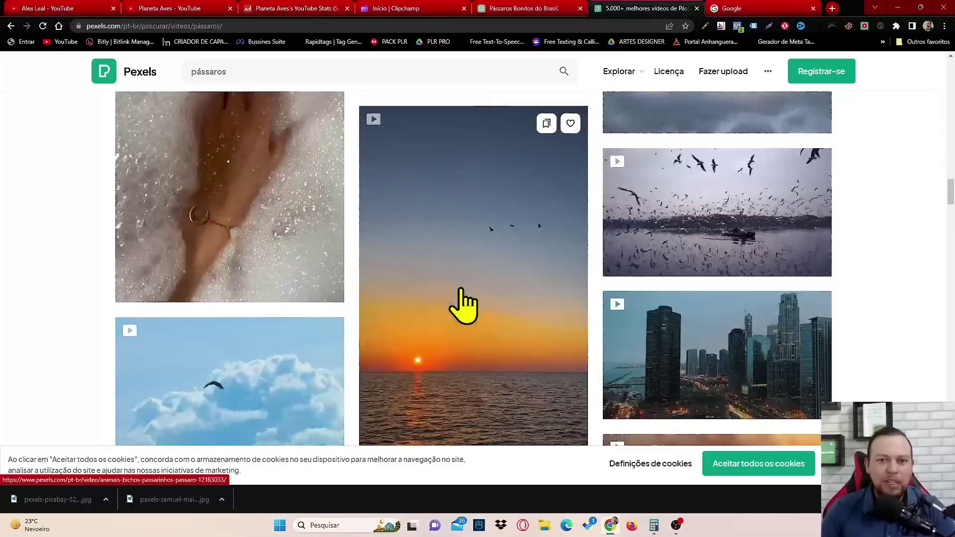
scroll(495, 267, up, 3)
scroll(515, 281, down, 15)
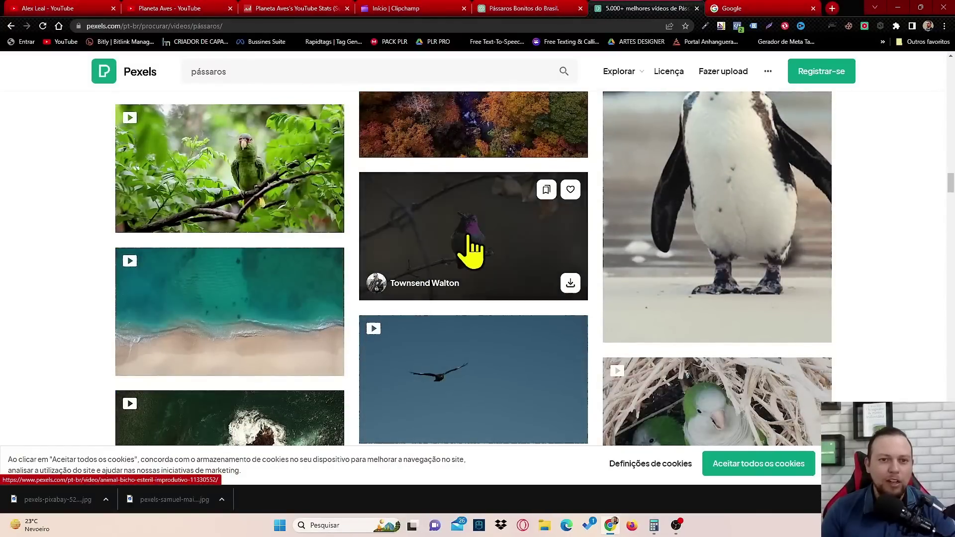
scroll(75, 219, up, 8)
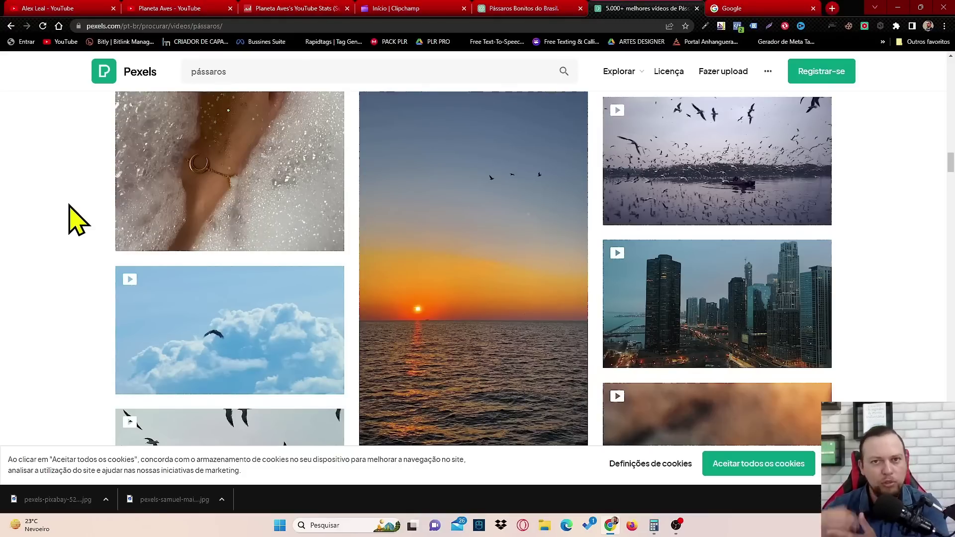
scroll(469, 287, down, 9)
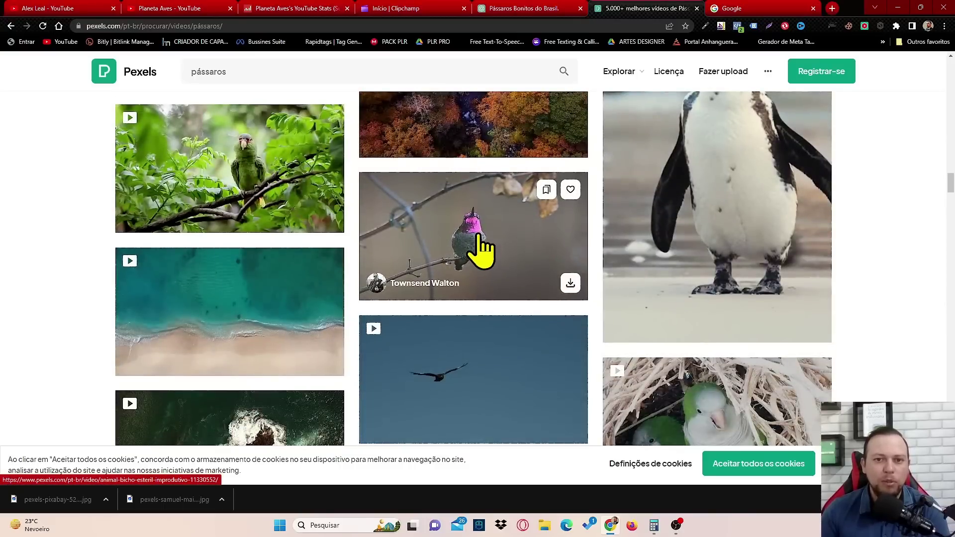
Download the video of the pink-throated hummingbird on a branch in HD 1280×720 and dismiss the thank-you message
click(480, 248)
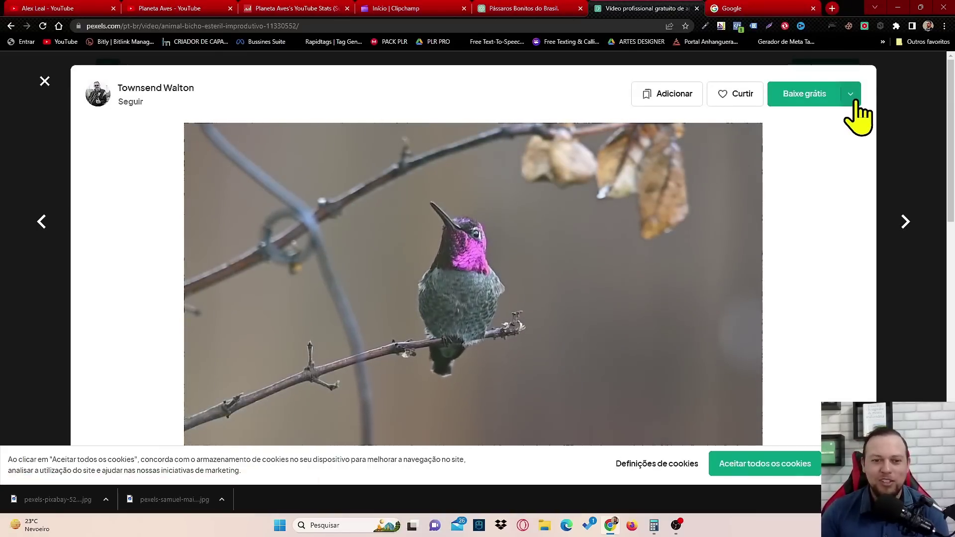
click(853, 102)
click(757, 205)
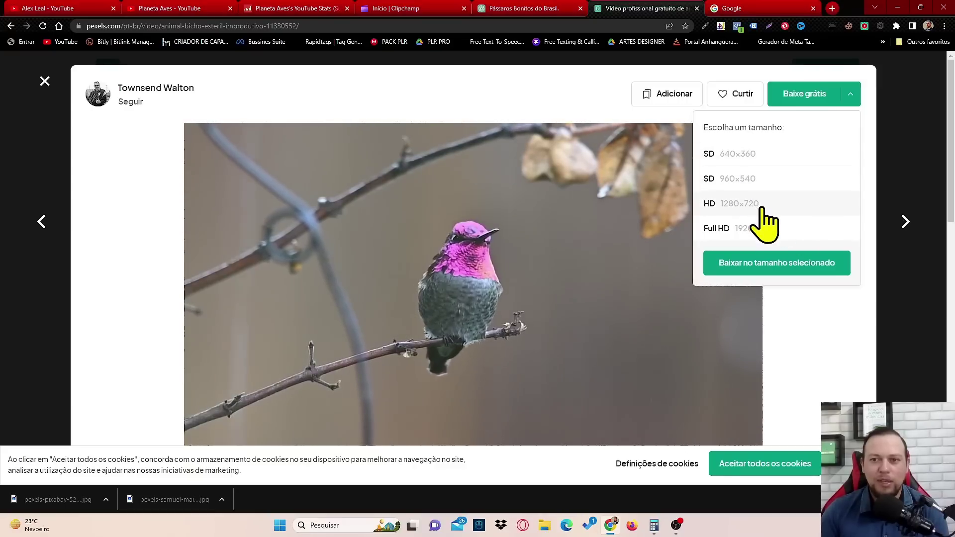
click(779, 262)
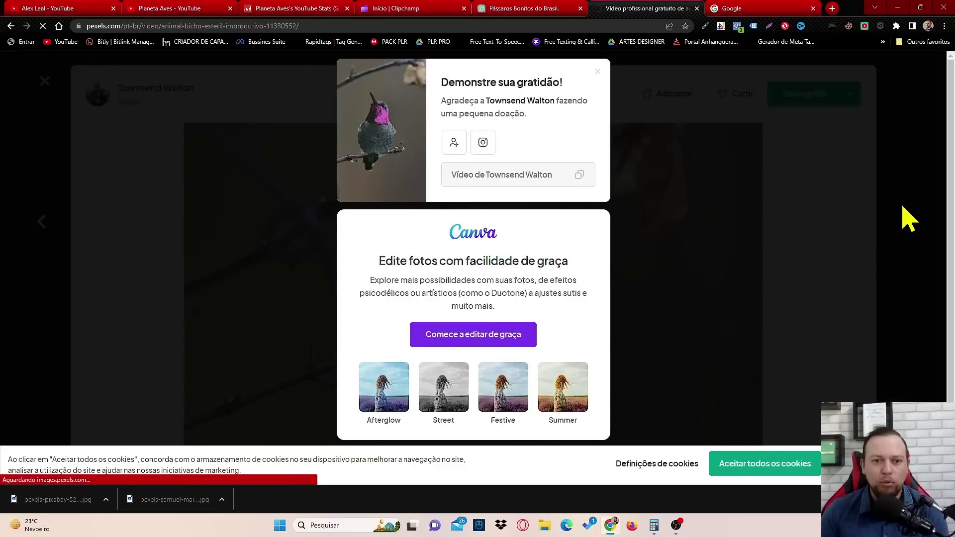
click(909, 219)
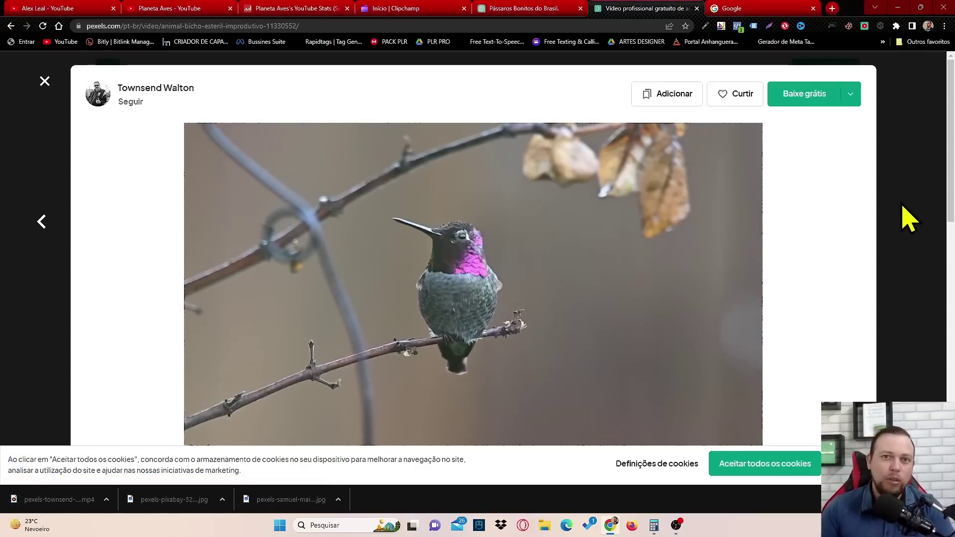
Switch to the Clipchamp project and import the downloaded hummingbird video and both macaw photos from the Downloads folder
click(406, 8)
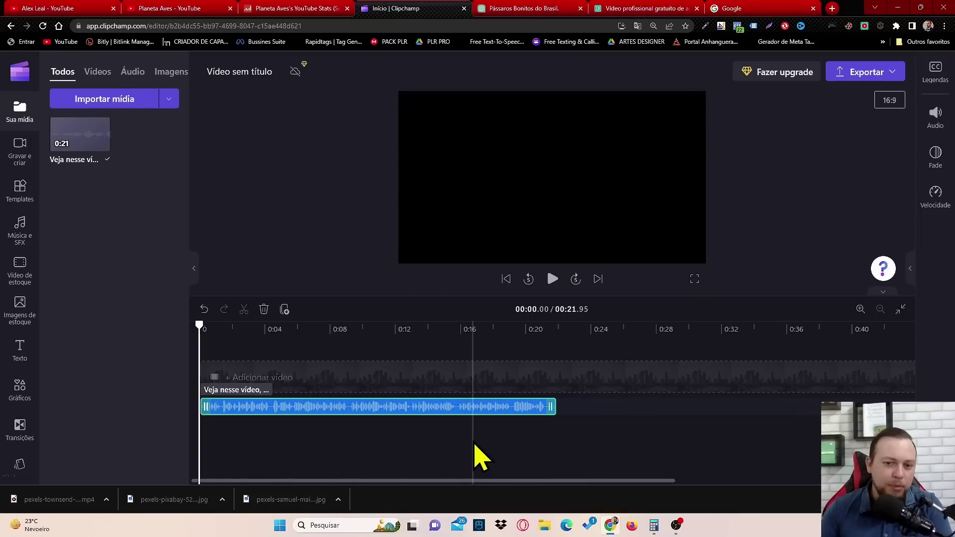
click(131, 120)
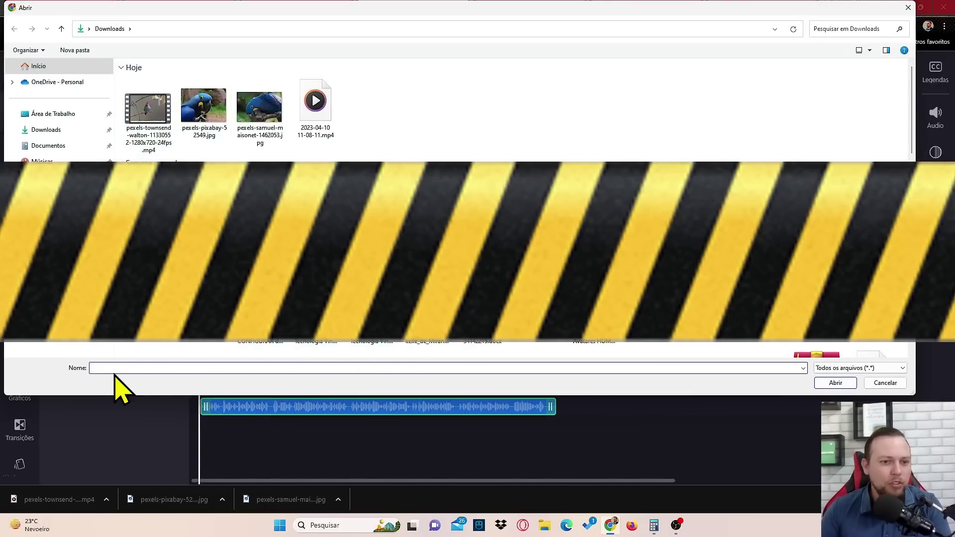
click(40, 130)
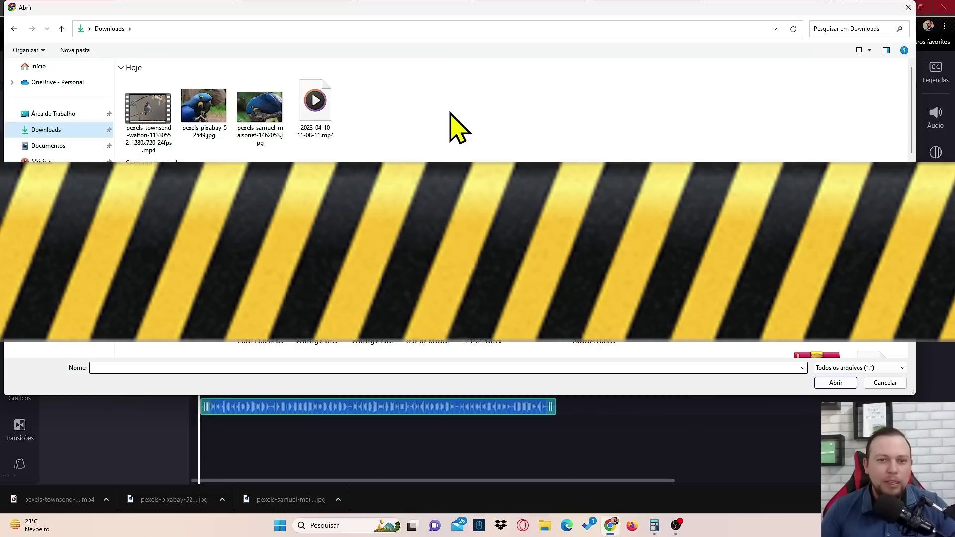
click(141, 119)
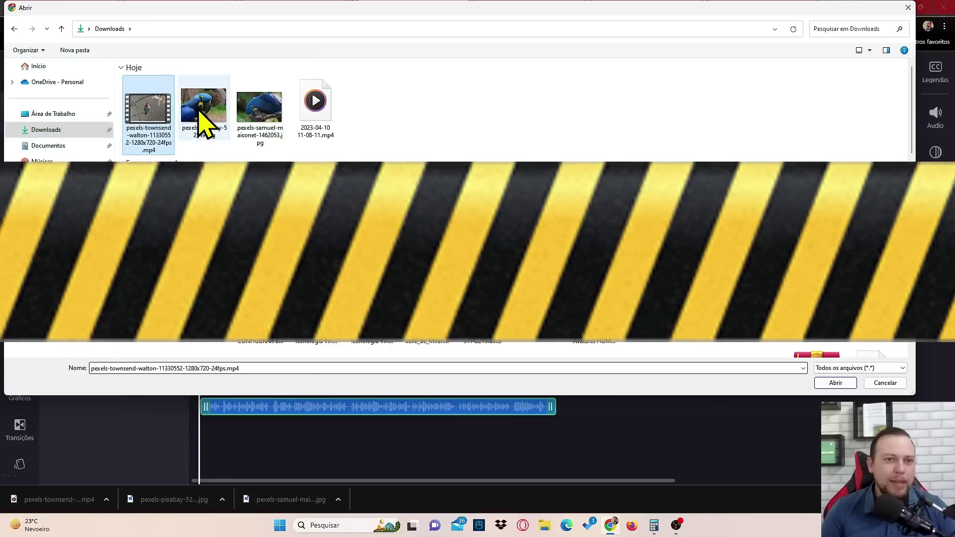
ctrl+click(199, 116)
ctrl+click(251, 127)
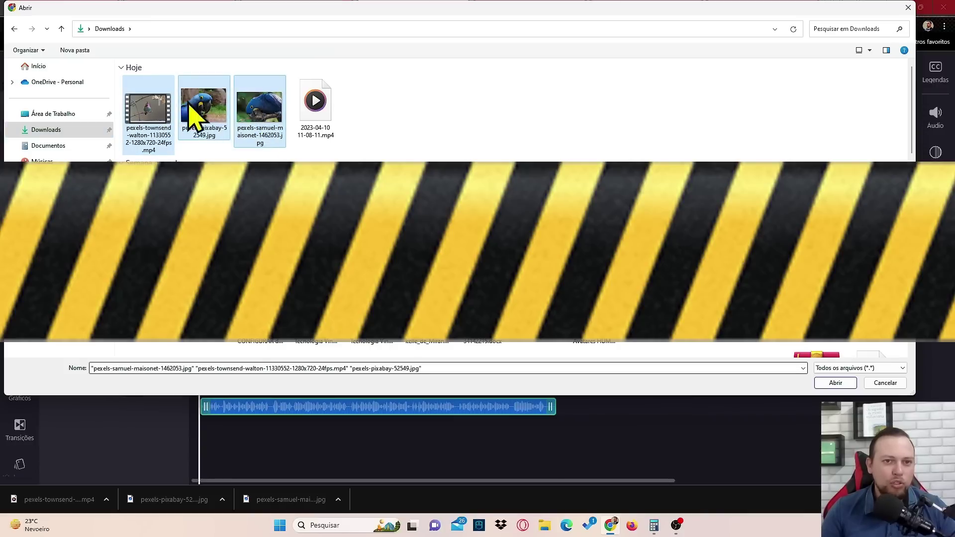
click(836, 383)
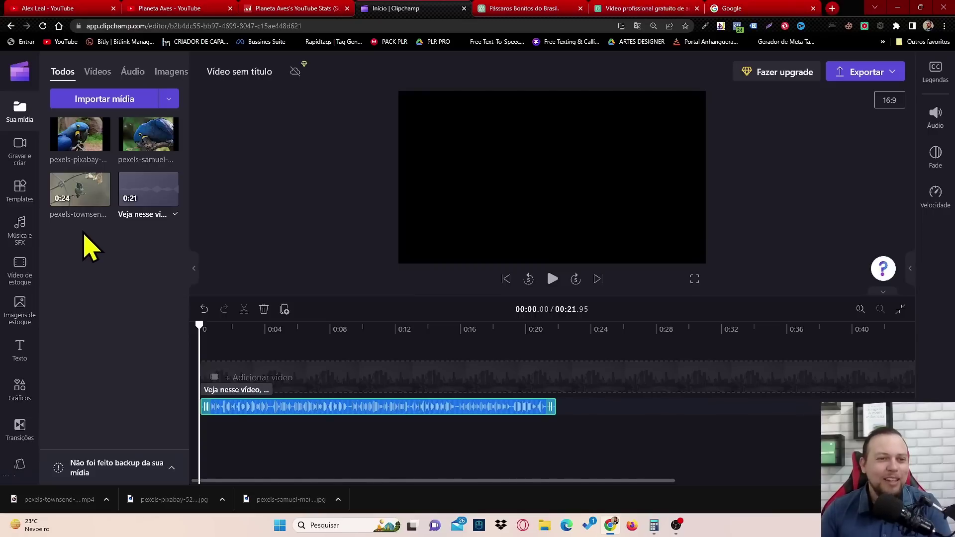
Place the hummingbird video at the start of the timeline above the narration and trim its end to about 4 seconds
mouse_move(55, 188)
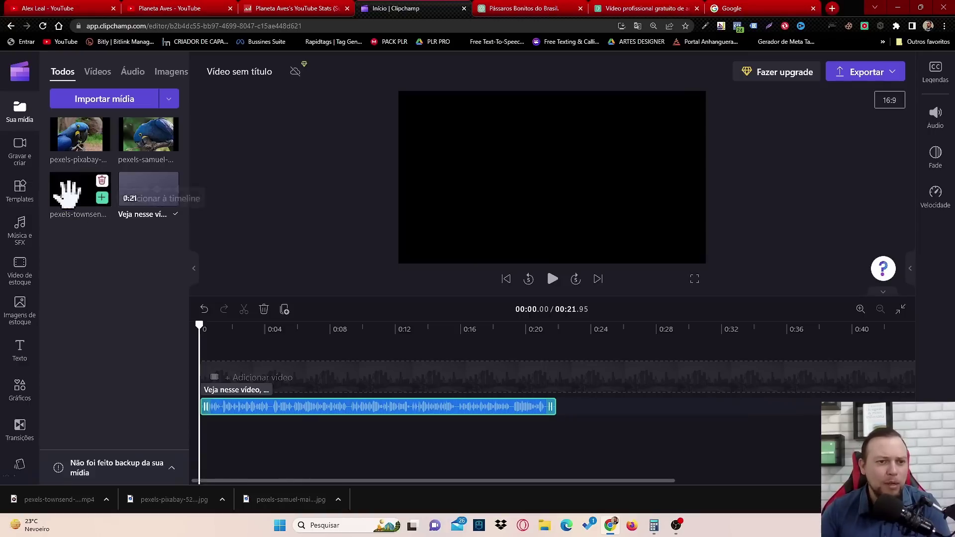
drag(65, 189, 82, 211)
drag(168, 297, 496, 384)
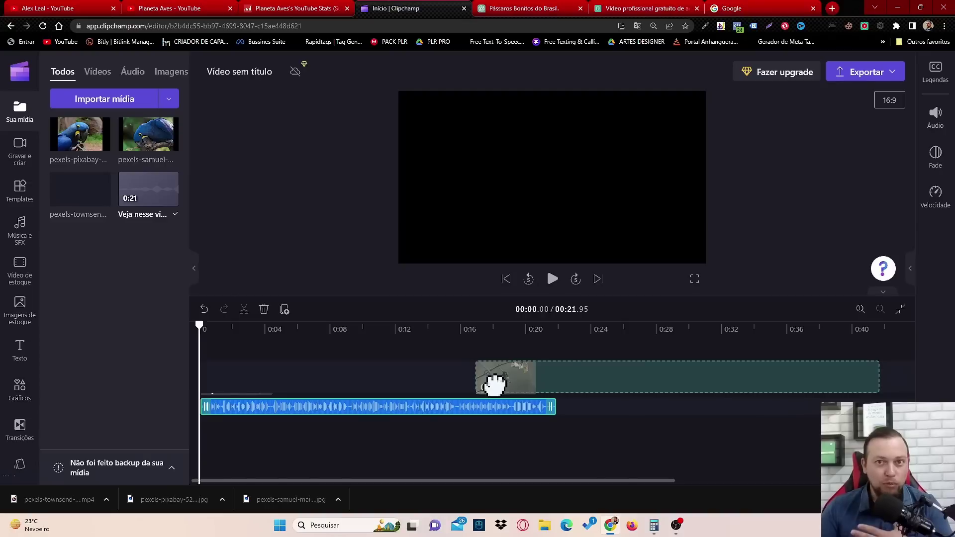
drag(495, 384, 213, 398)
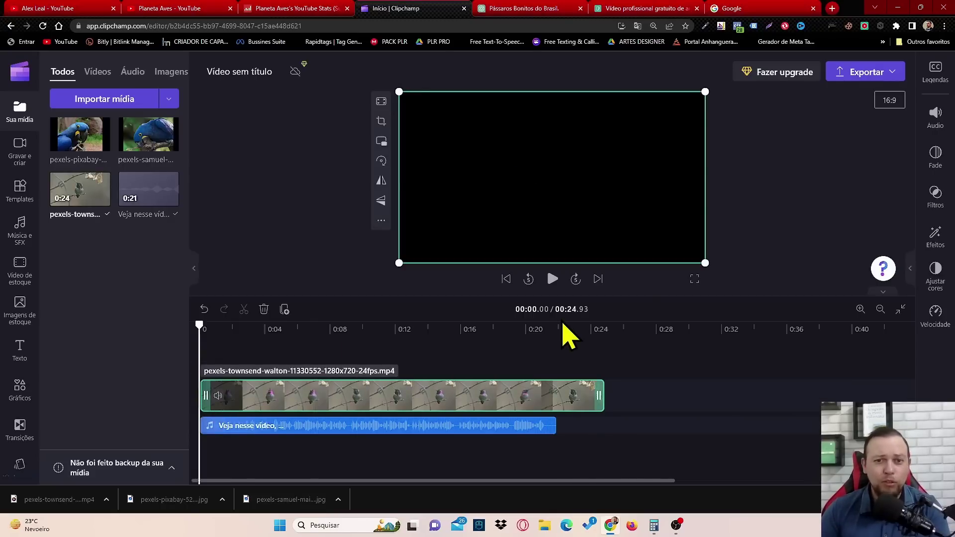
drag(455, 294, 451, 345)
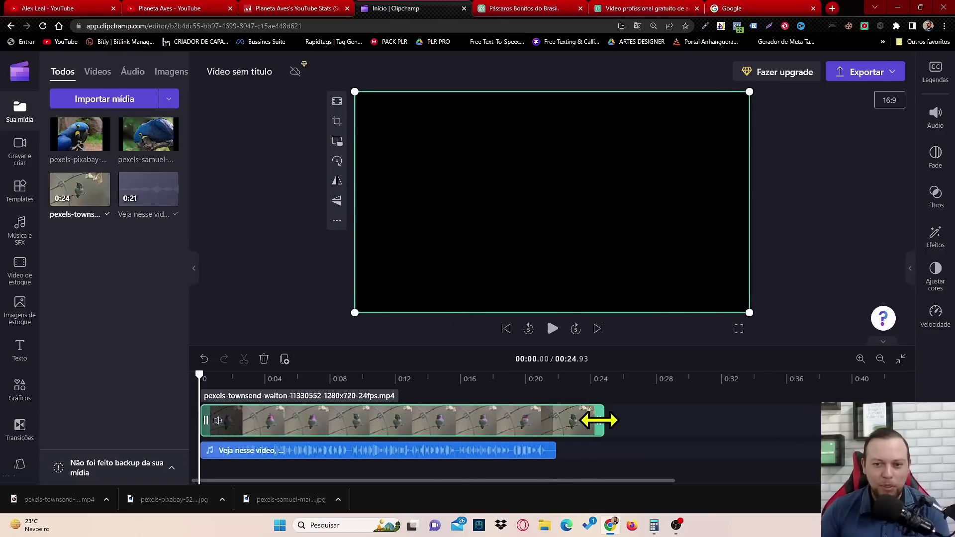
drag(599, 422, 266, 475)
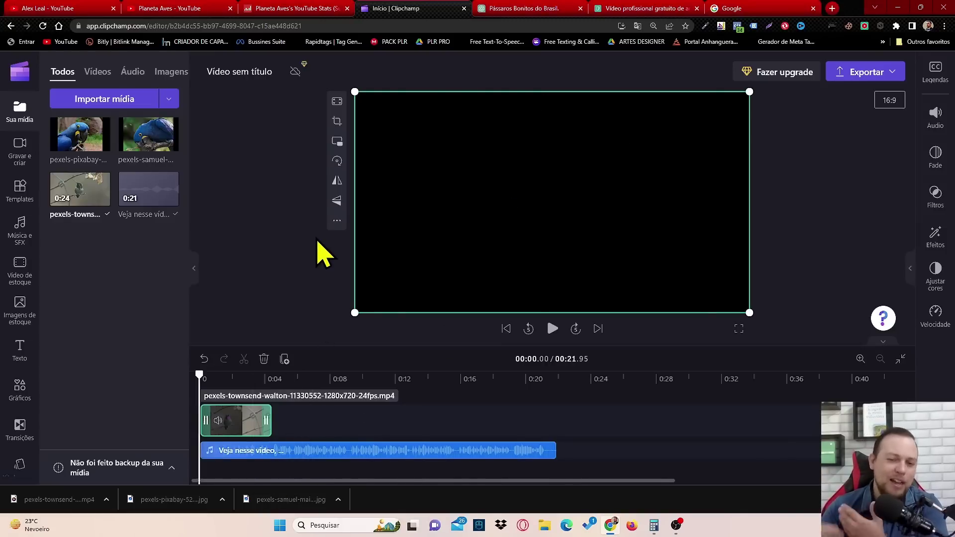
Preview the opening of the timeline and mute the hummingbird clip by setting its volume to 0%
click(552, 329)
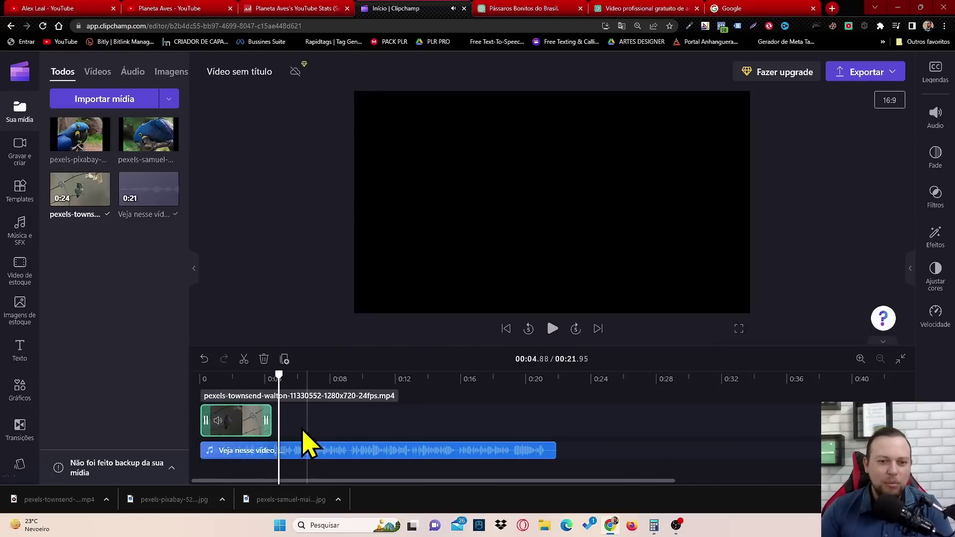
drag(279, 378, 234, 379)
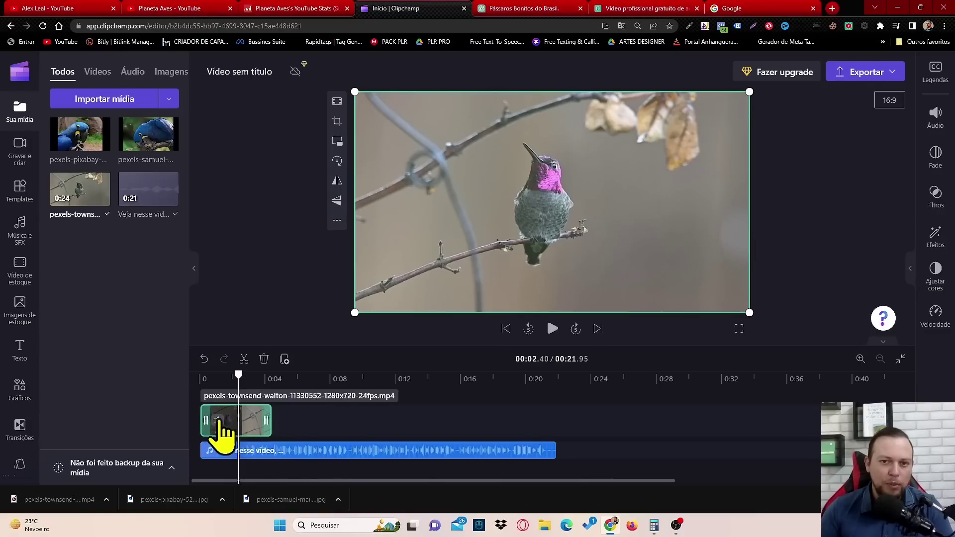
click(935, 123)
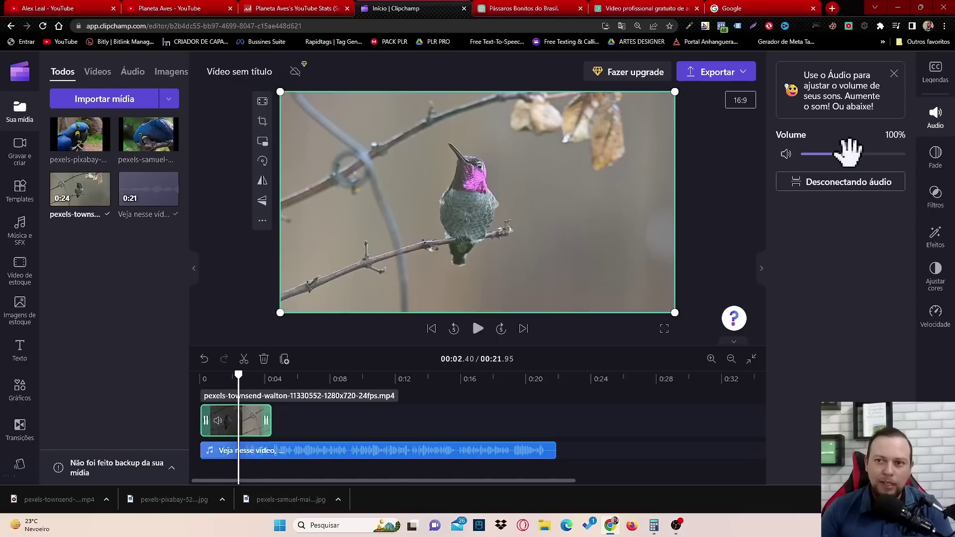
drag(849, 152, 799, 162)
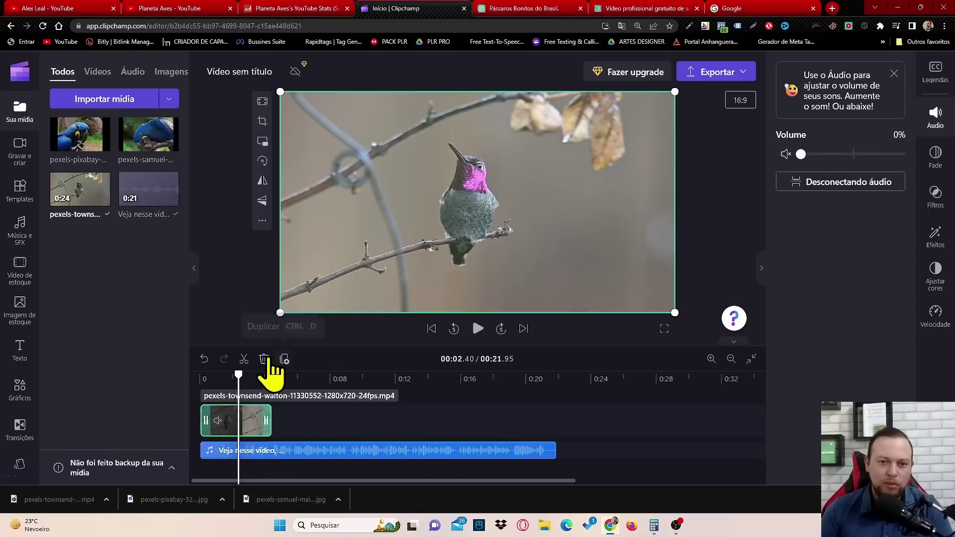
Play the opening again from the start to check the muted hummingbird clip against the narration
drag(238, 375, 192, 383)
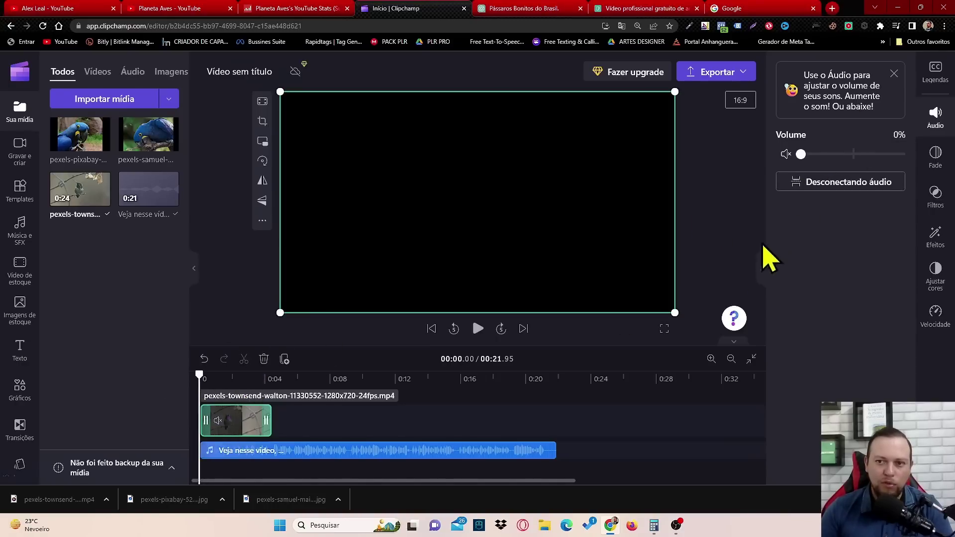
click(760, 271)
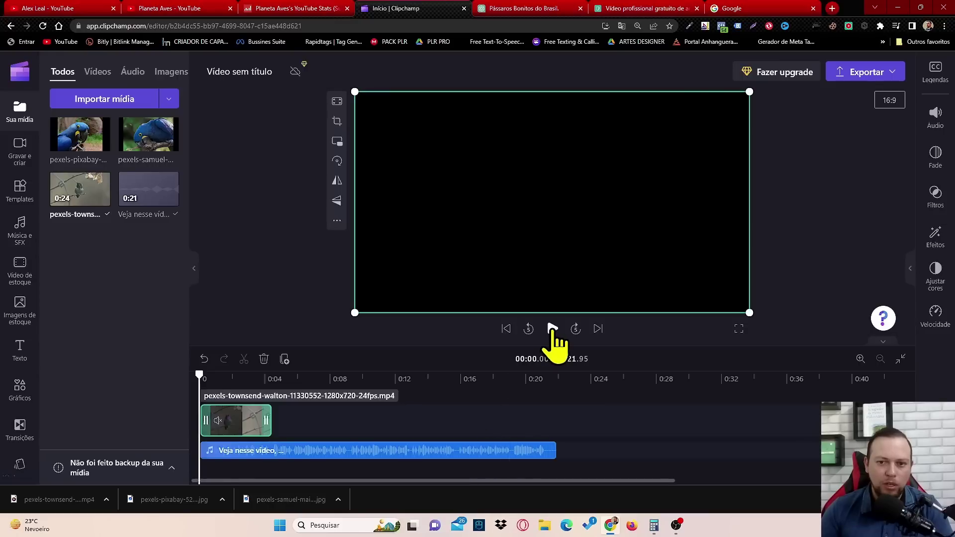
click(552, 329)
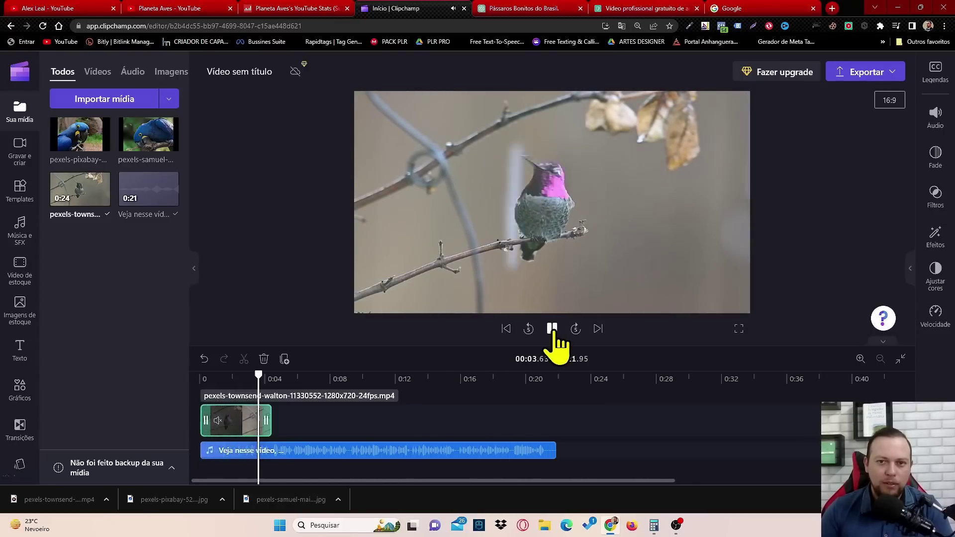
click(553, 331)
Add the perched macaw photo after the hummingbird clip, extended to about 13.5 s, followed by the feeding macaw photo extended to the narration's end
mouse_move(78, 132)
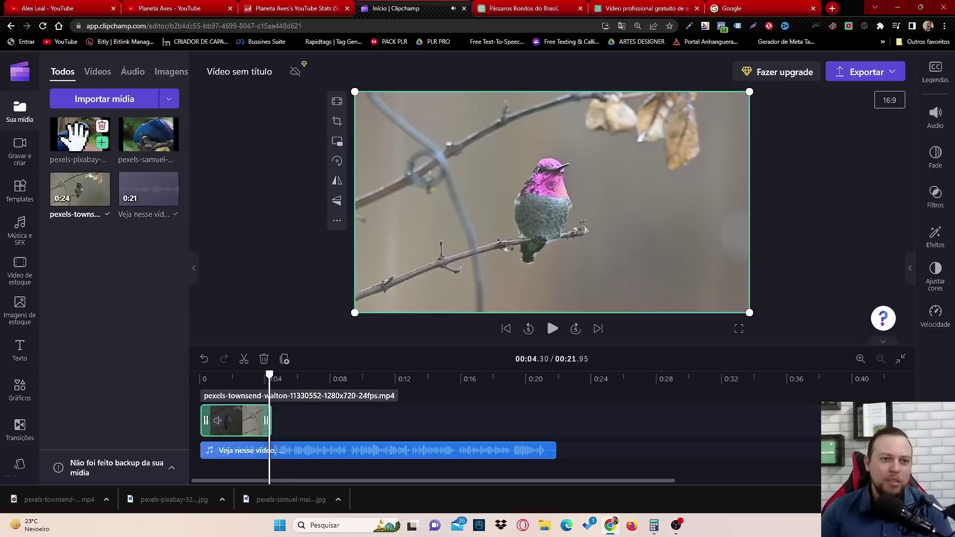
drag(148, 133, 306, 429)
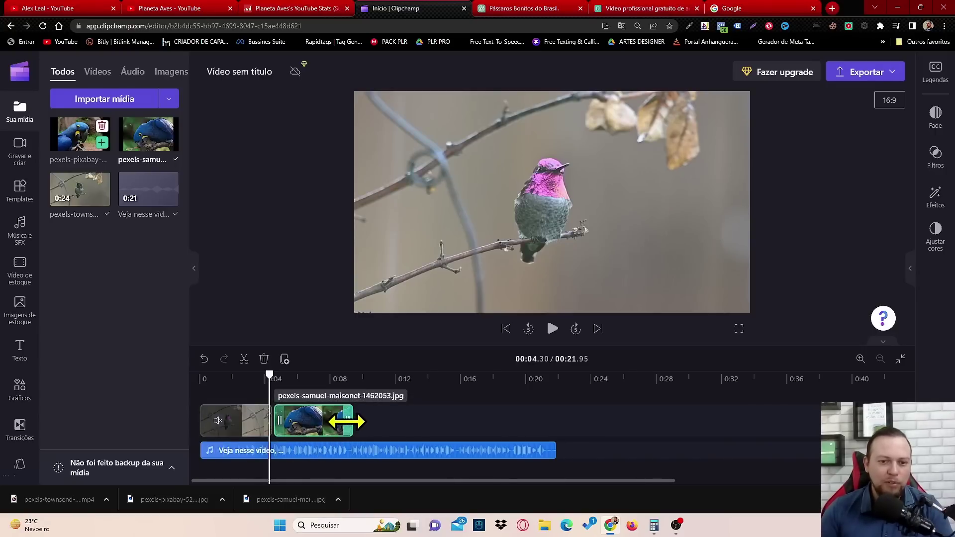
drag(351, 422, 409, 423)
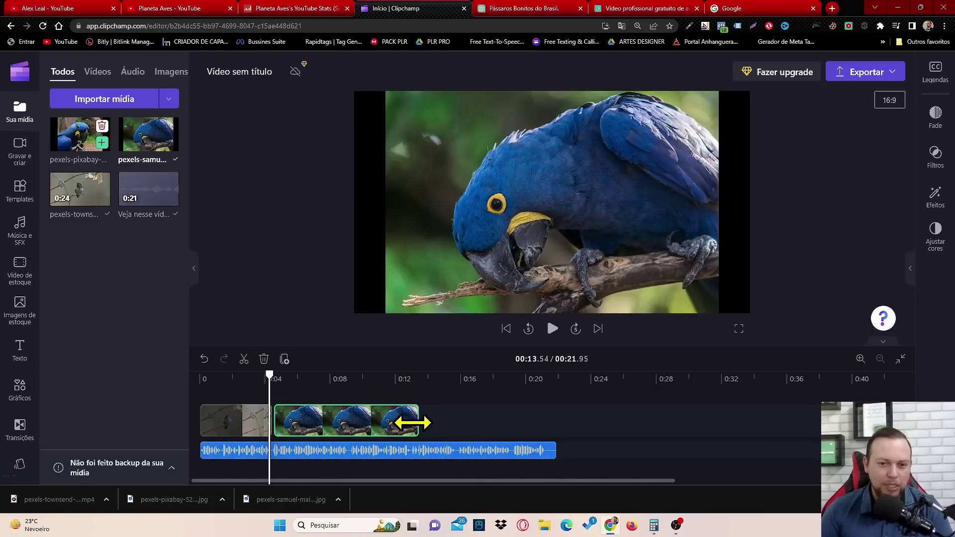
drag(81, 138, 445, 431)
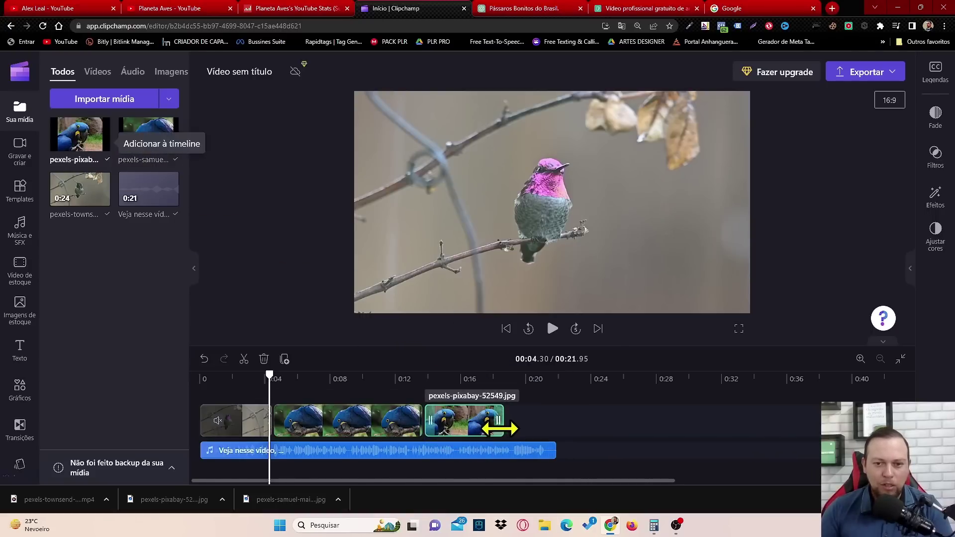
drag(501, 422, 551, 423)
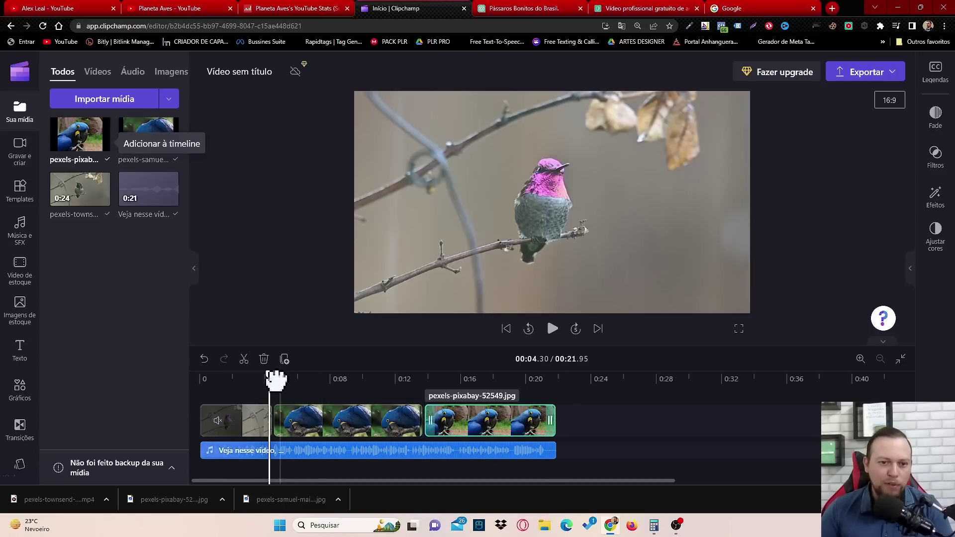
Apply Fill to both macaw photos on the timeline so they cover the whole 16:9 frame
drag(278, 376, 323, 378)
click(364, 435)
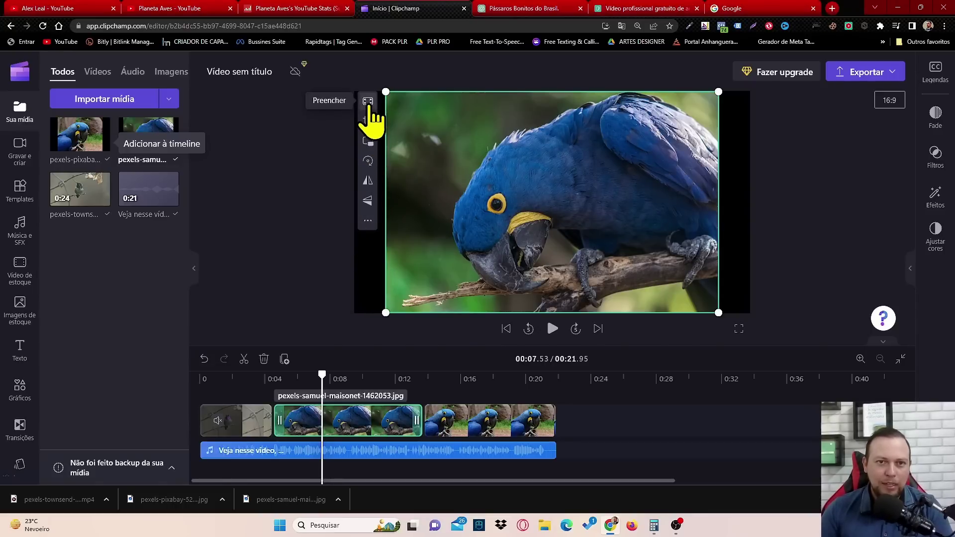
click(369, 103)
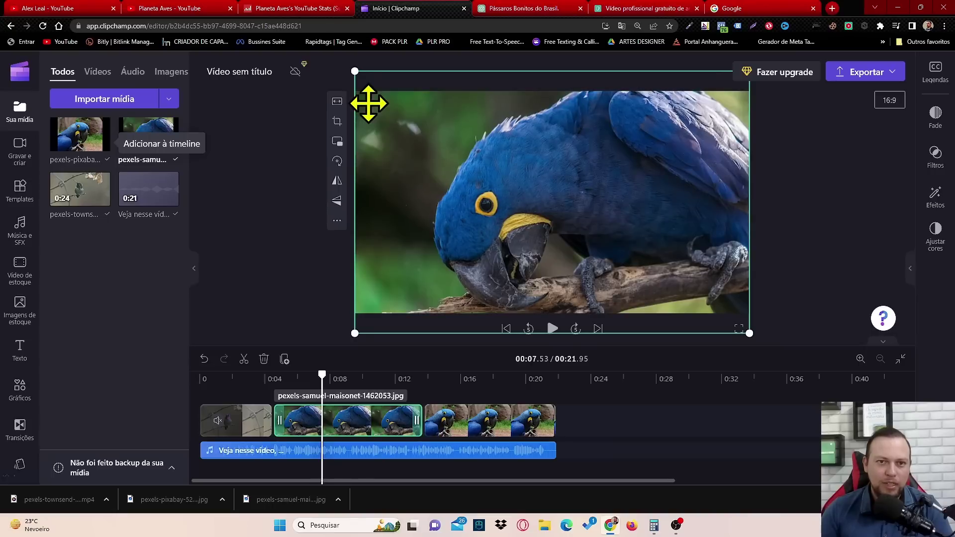
click(817, 192)
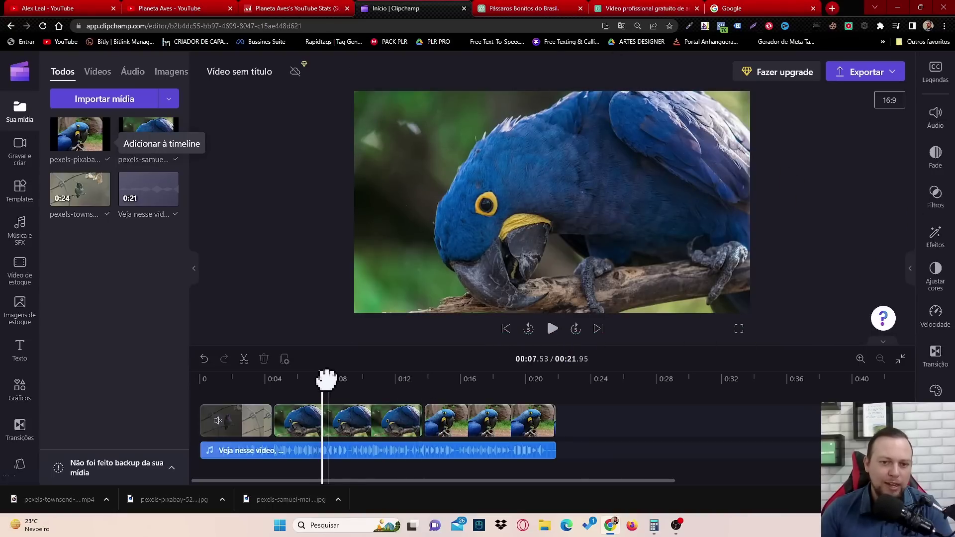
drag(326, 380, 450, 378)
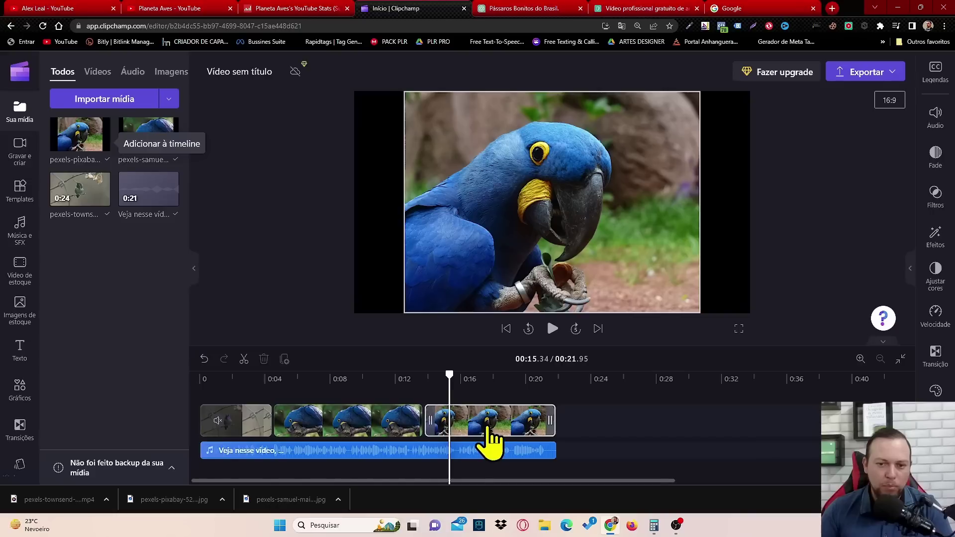
click(493, 430)
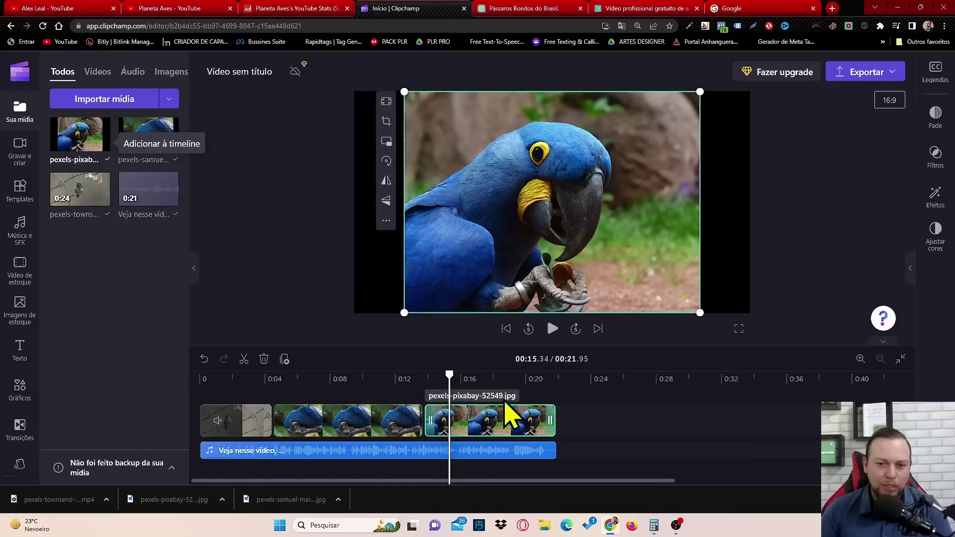
click(388, 105)
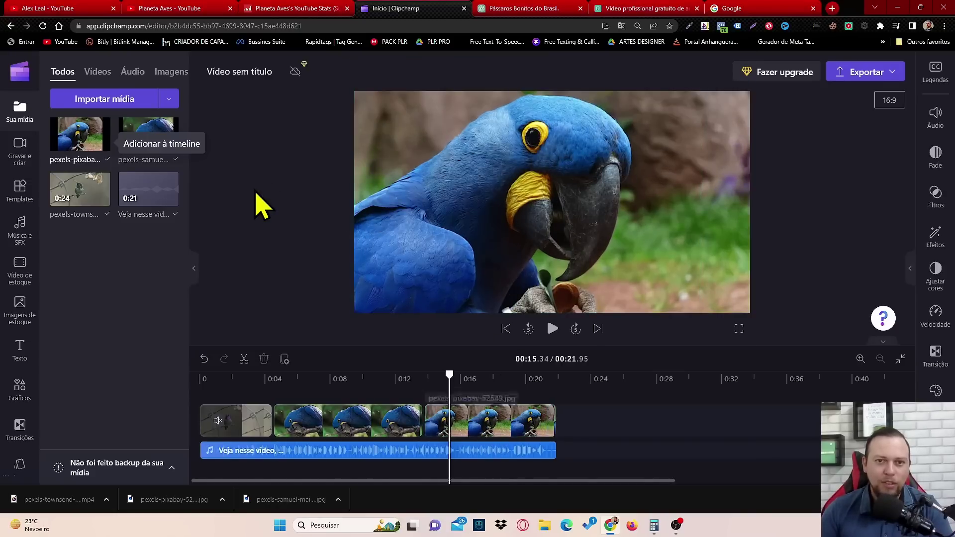
Add a Typewriter title to the timeline at about 4.6 s, where the perched macaw photo begins
click(444, 387)
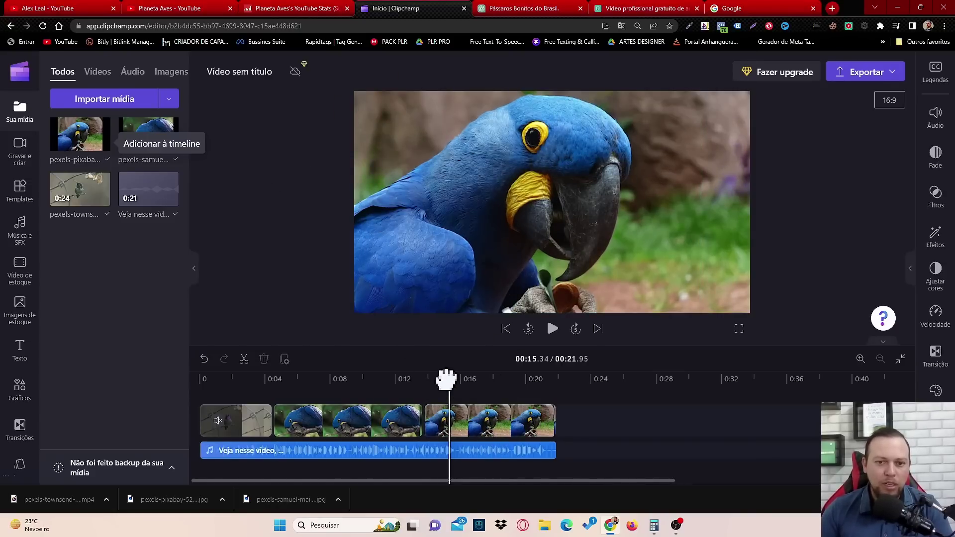
drag(446, 379, 275, 382)
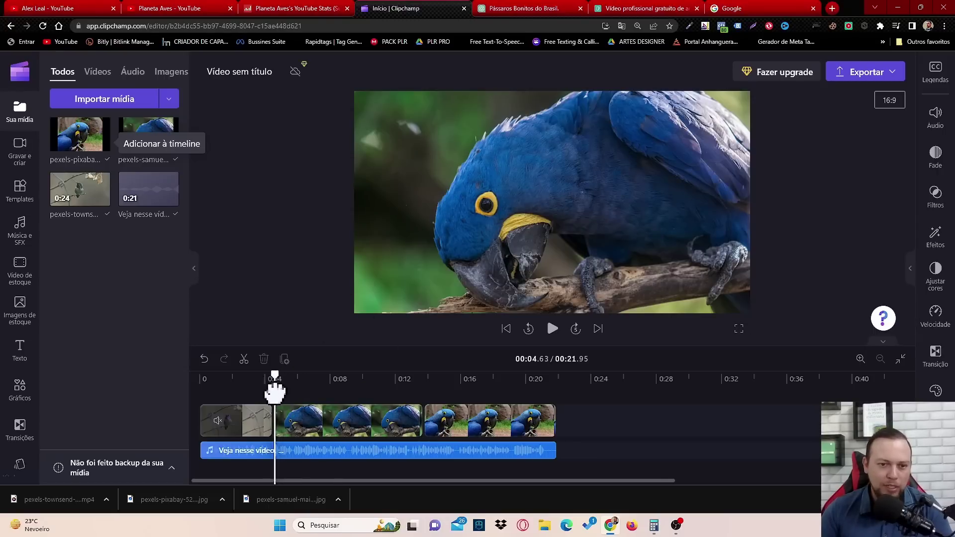
click(303, 433)
click(321, 395)
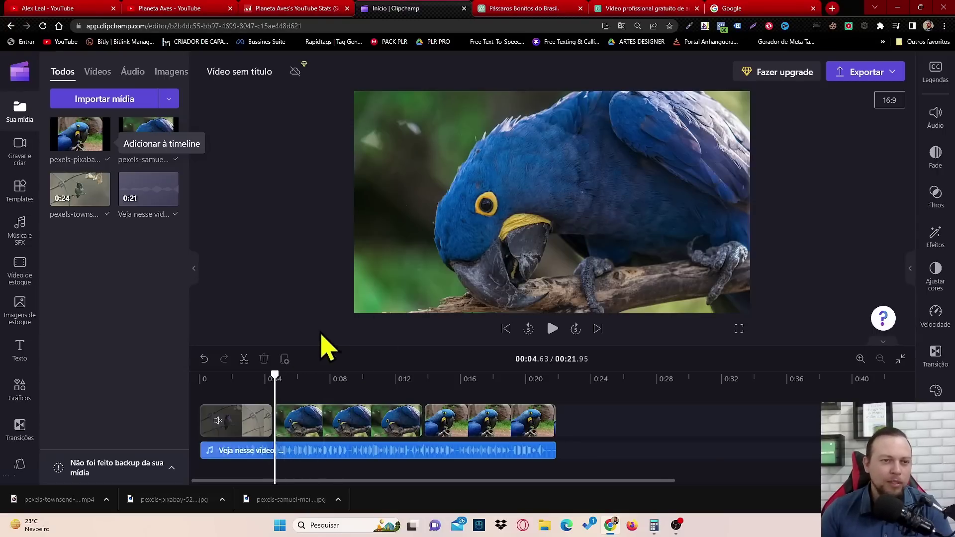
click(20, 354)
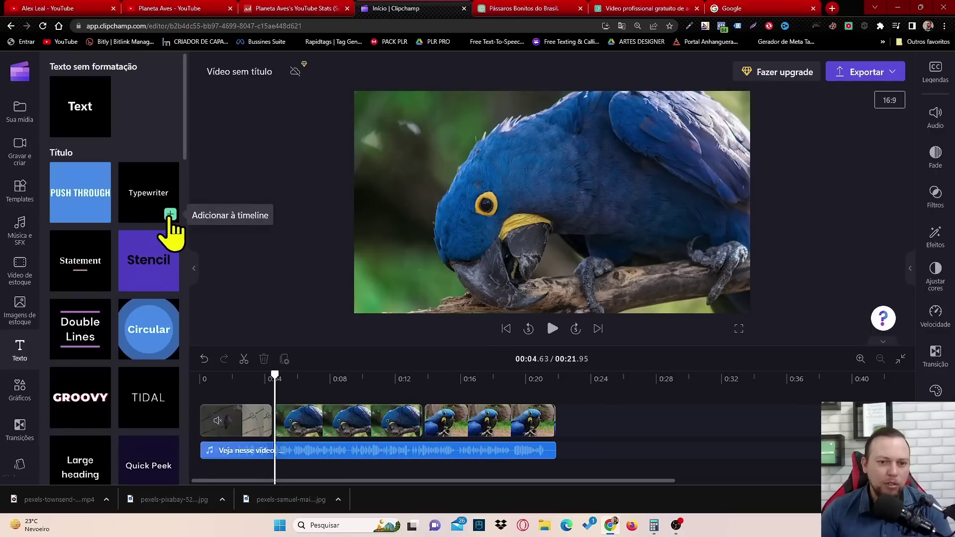
click(170, 214)
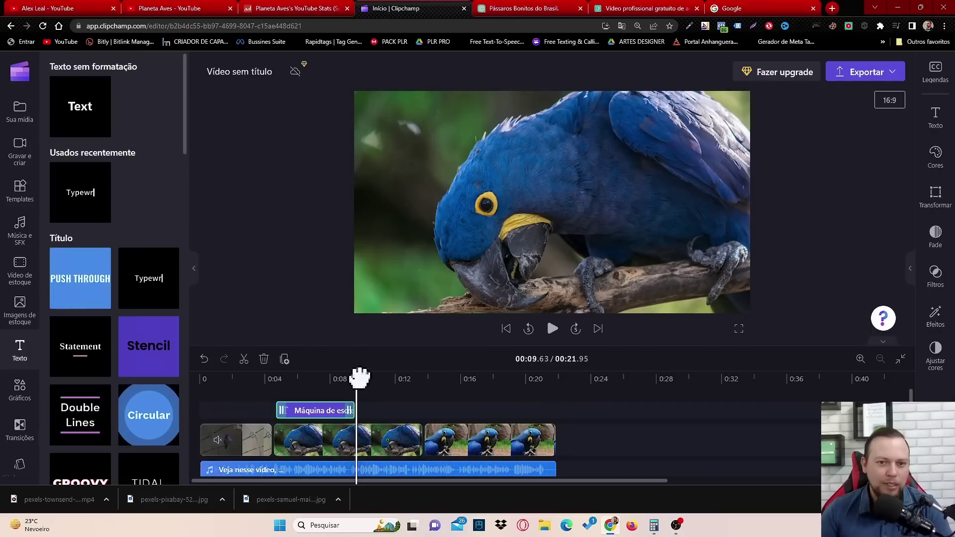
Change the title's text to "1 - ARARA AZUL", place it along the frame's bottom edge and return the playhead to the start
drag(359, 378, 316, 379)
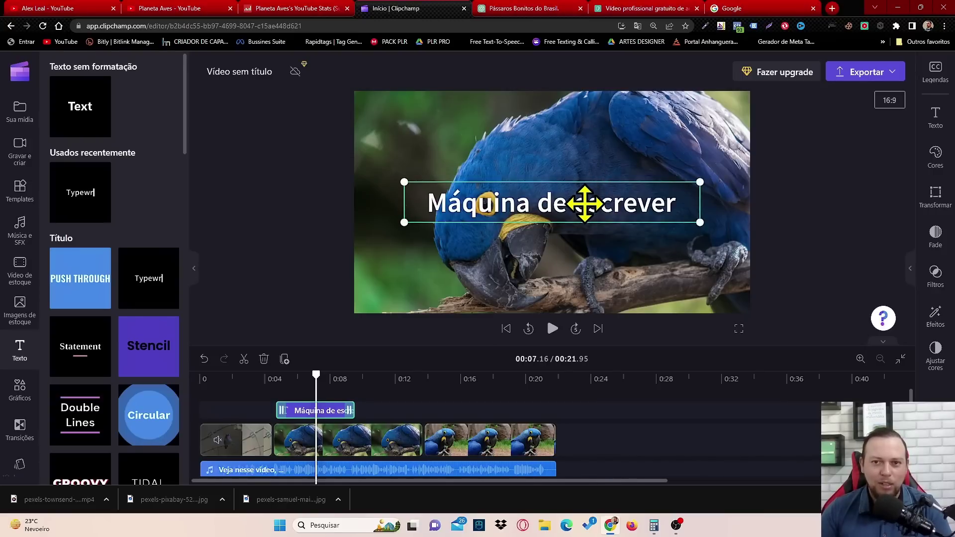
click(584, 204)
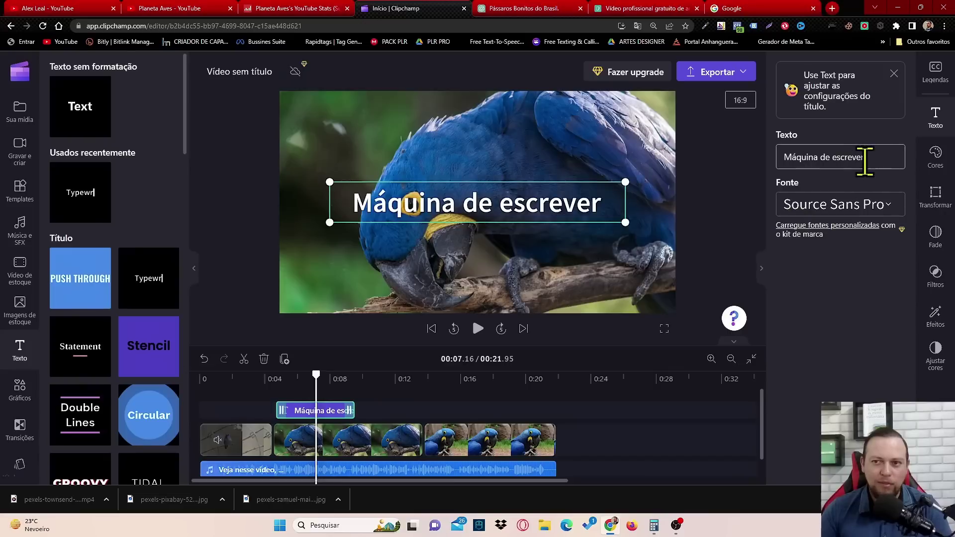
drag(865, 161, 766, 182)
key(Caps_Lock)
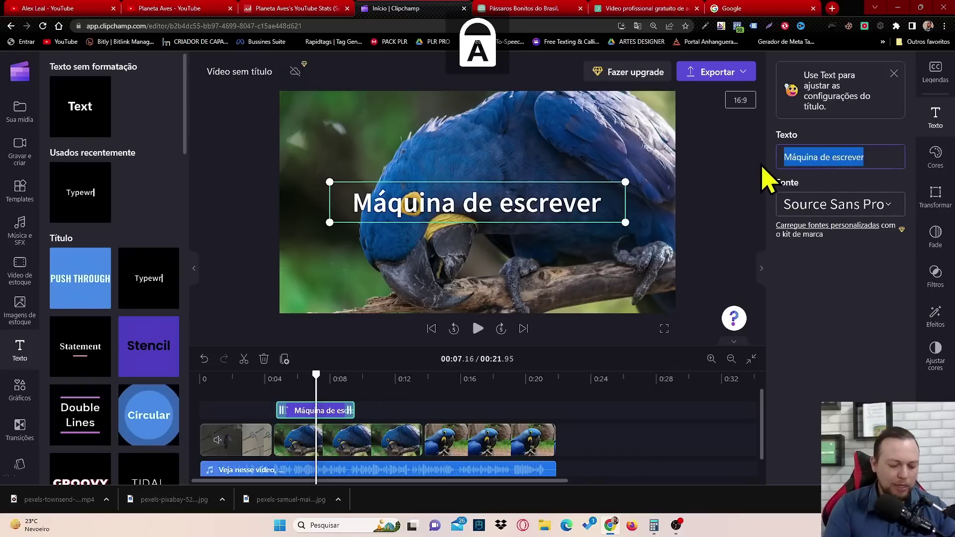
text(1)
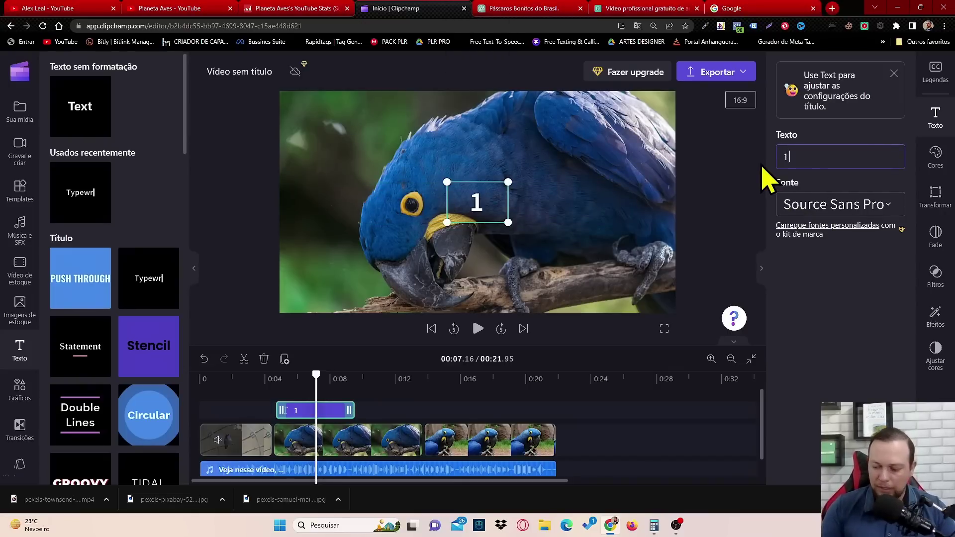
text( -)
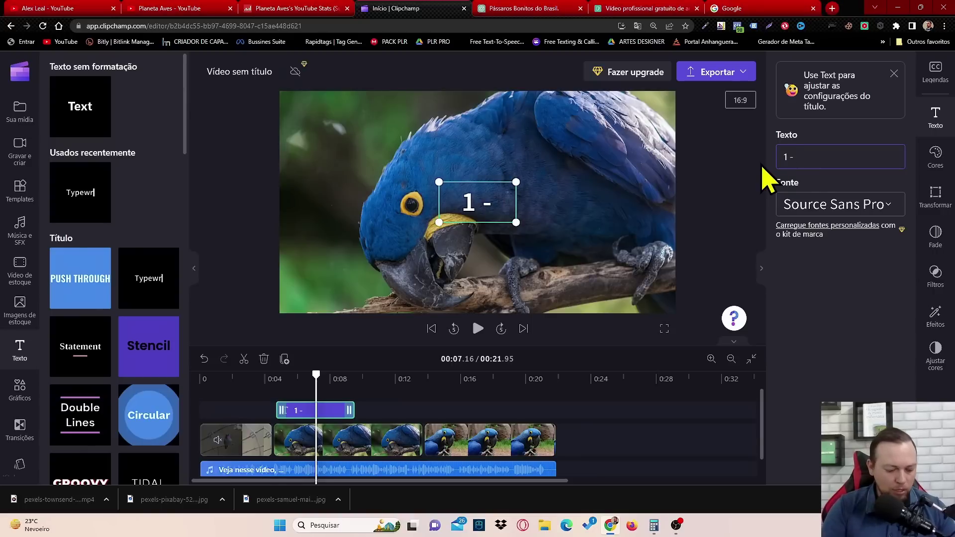
text( ARARA)
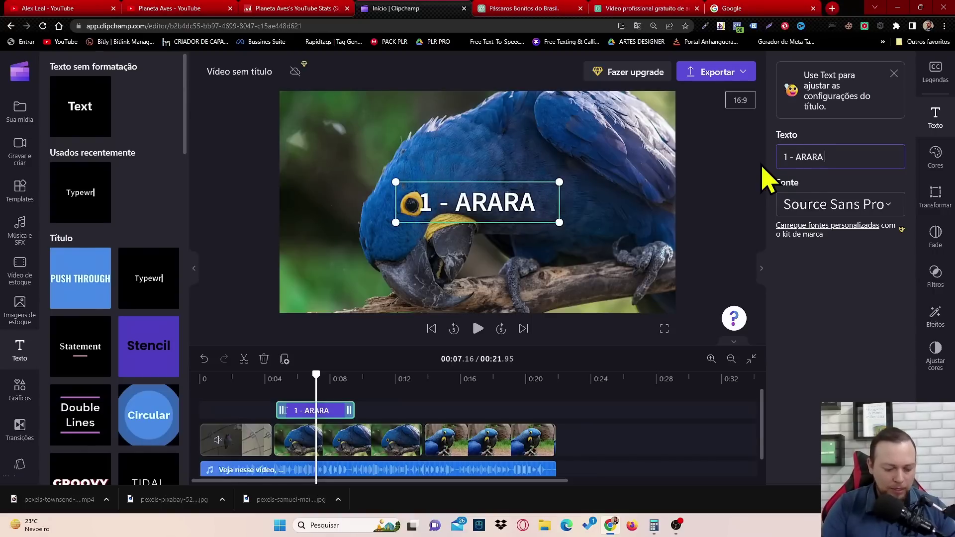
text( AZUL)
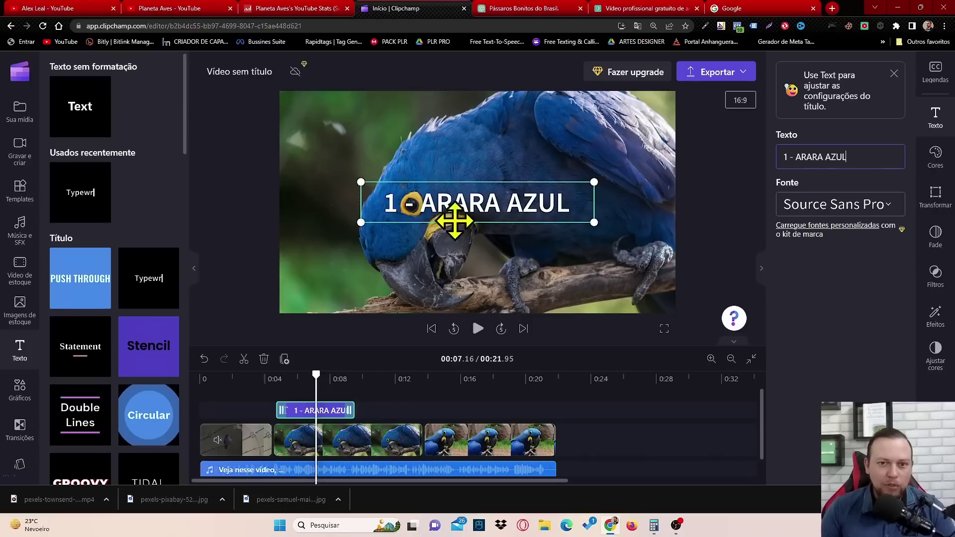
drag(455, 221, 540, 294)
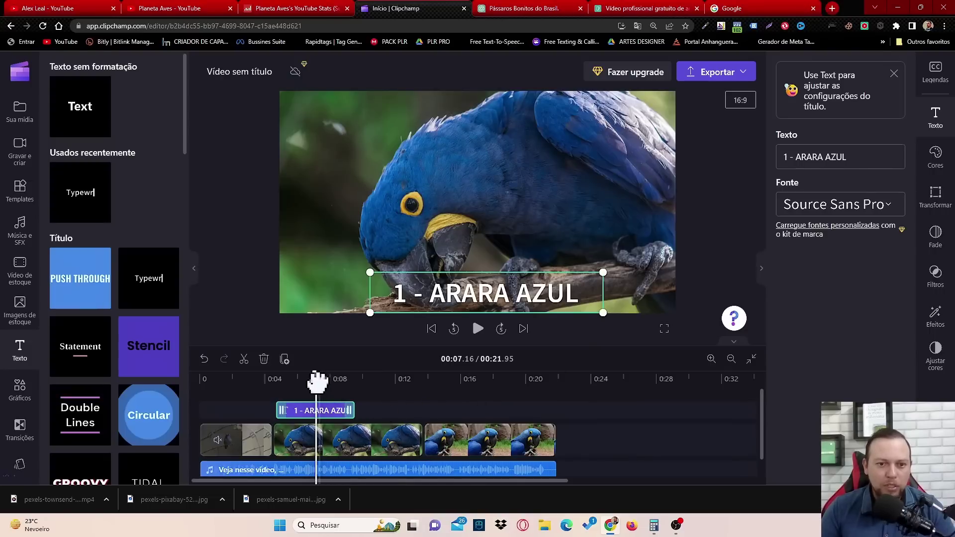
drag(318, 379, 196, 382)
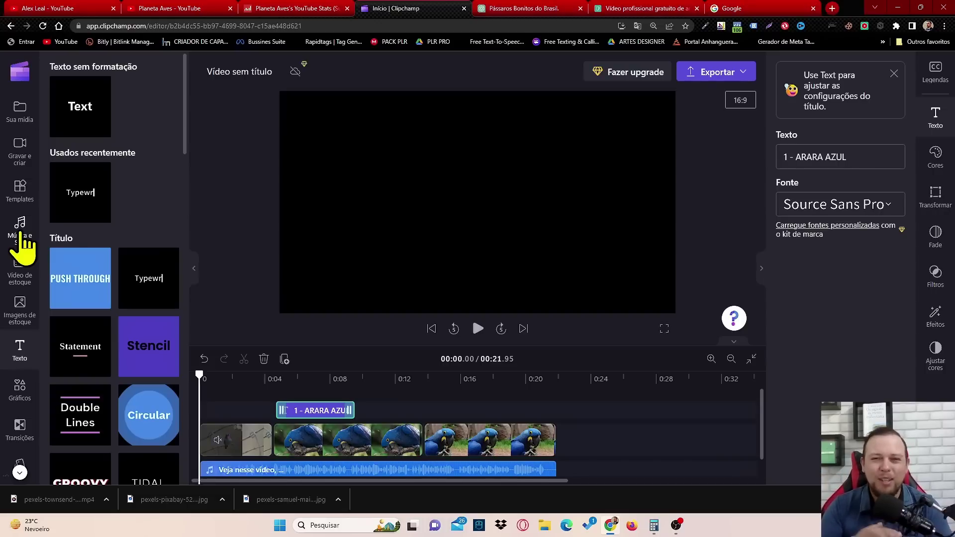
Switch to the YouTube channel page and open the audio library in YouTube Studio
click(32, 9)
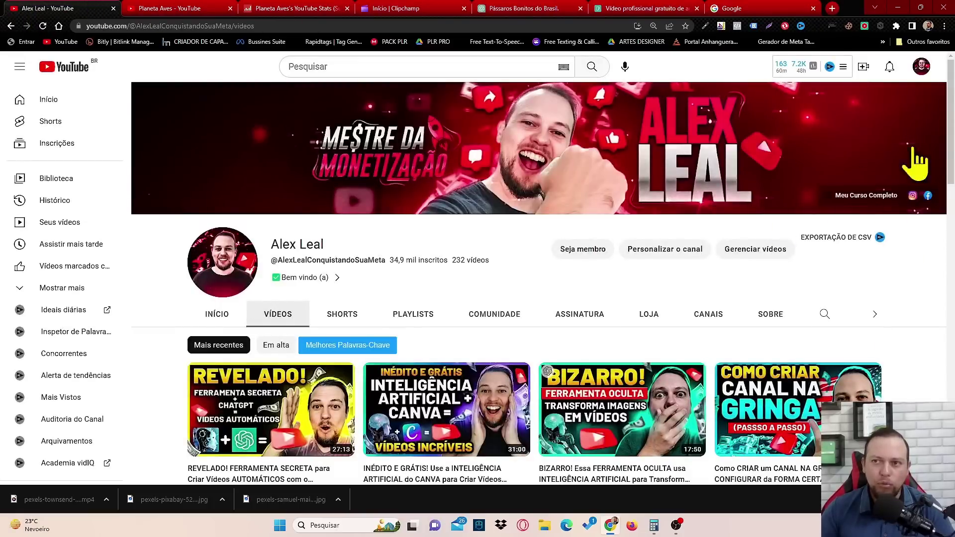
click(921, 68)
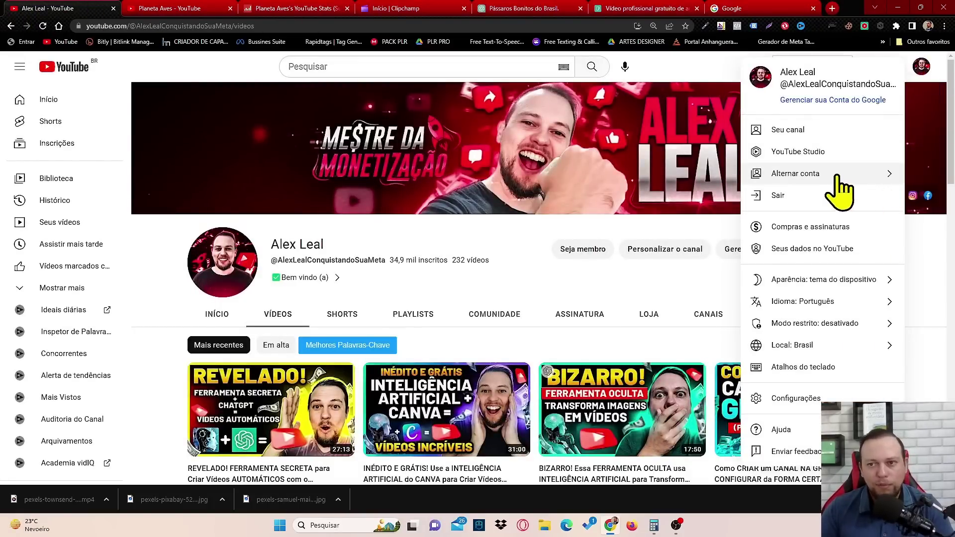
click(799, 153)
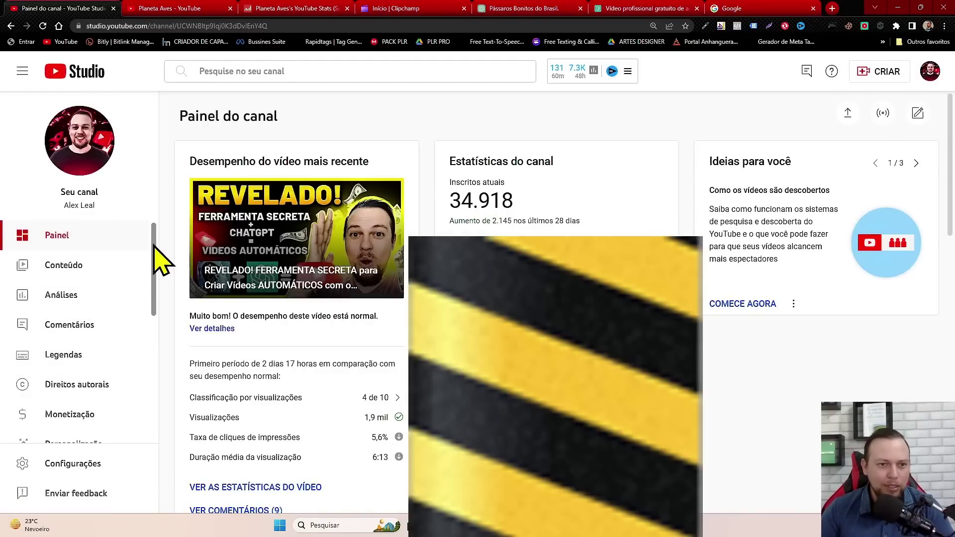
drag(153, 240, 149, 314)
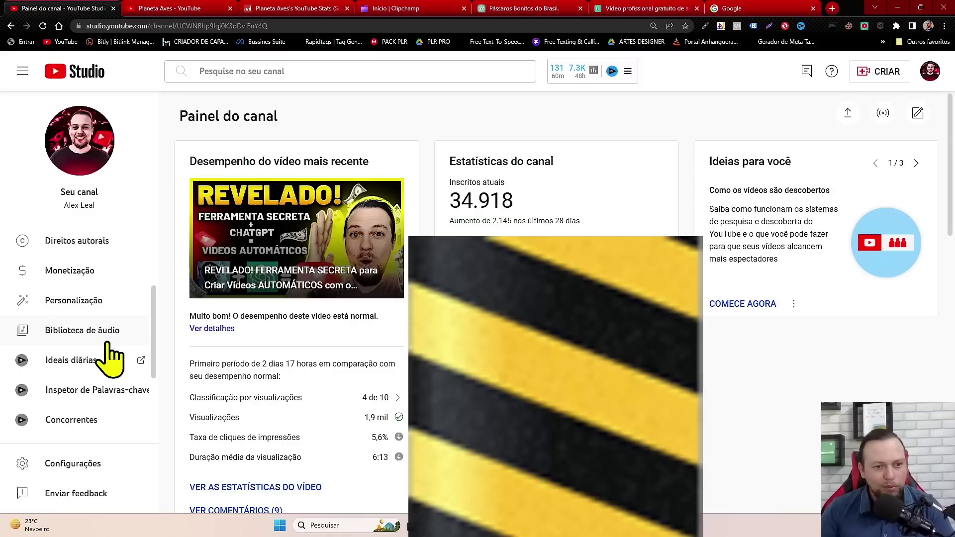
click(71, 331)
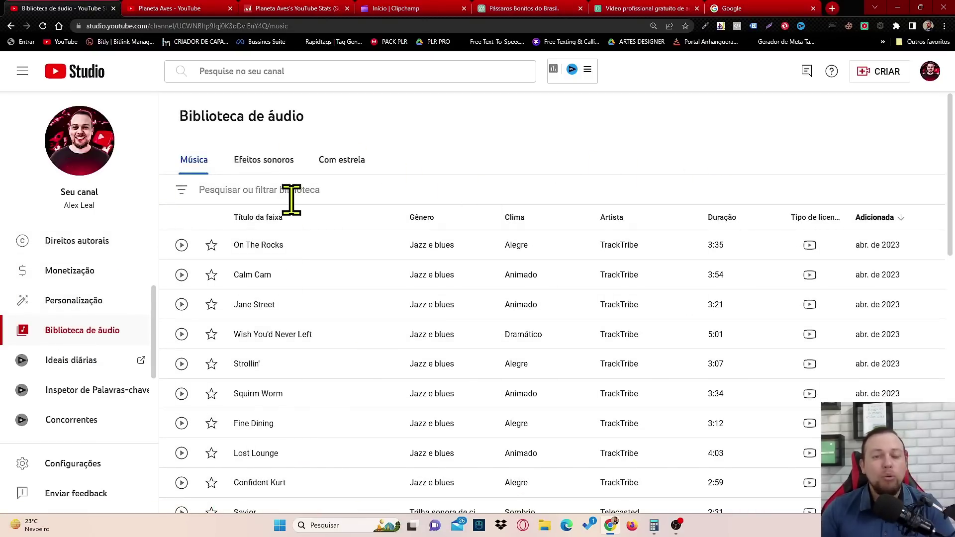
Filter the audio library's music by the genre Ambiente
click(256, 189)
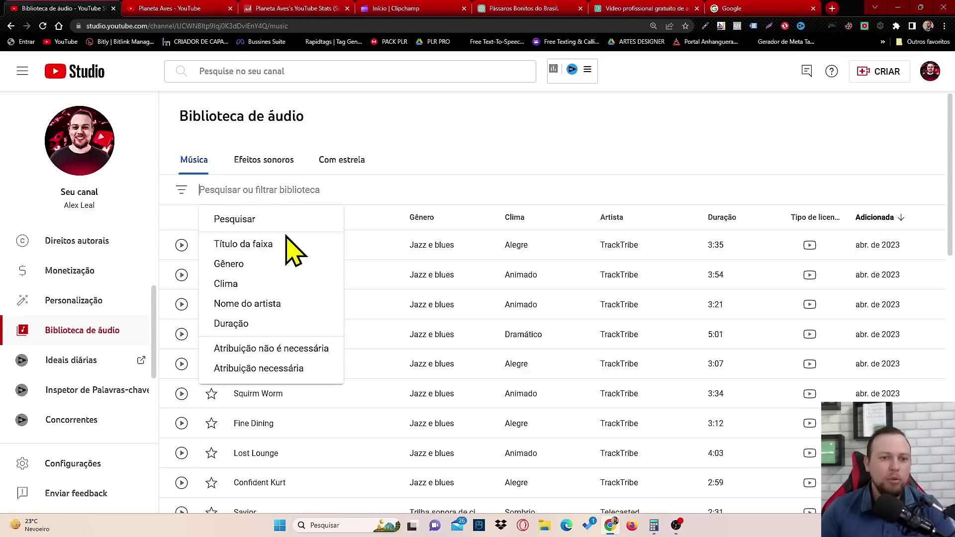
click(234, 265)
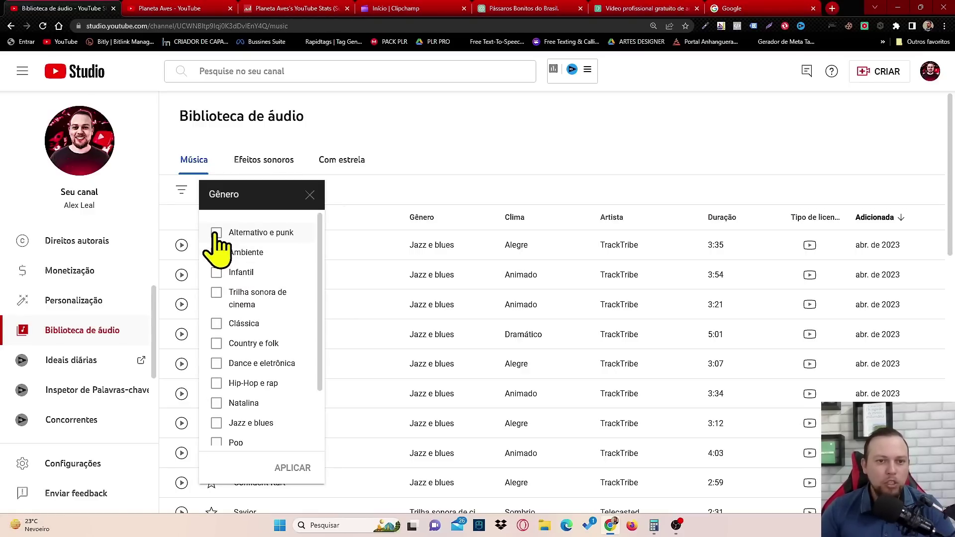
scroll(225, 408, down, 2)
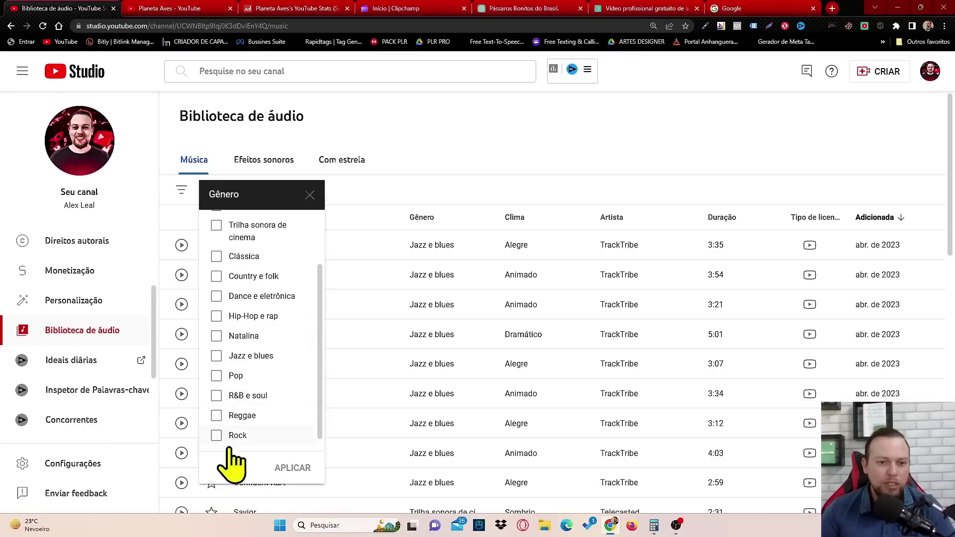
scroll(246, 361, up, 2)
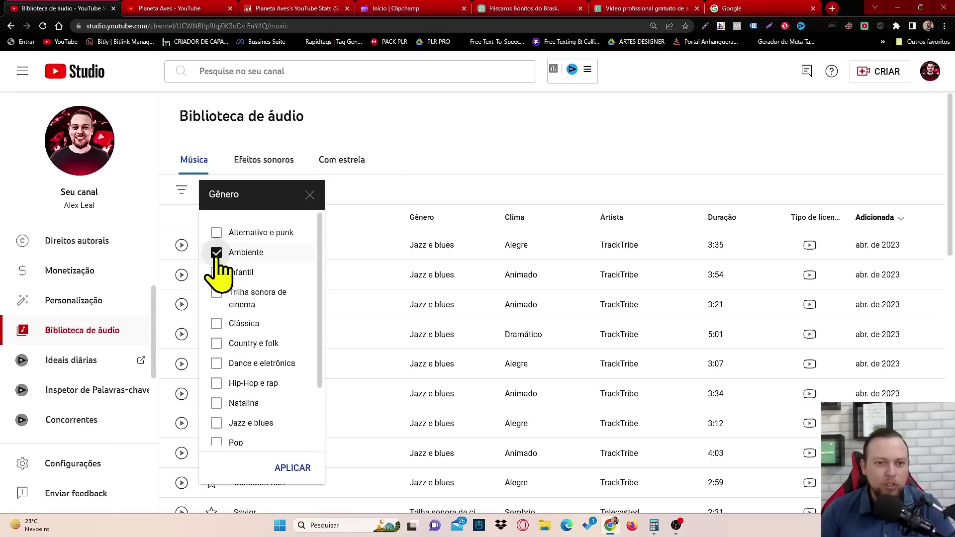
click(293, 468)
scroll(323, 357, down, 1)
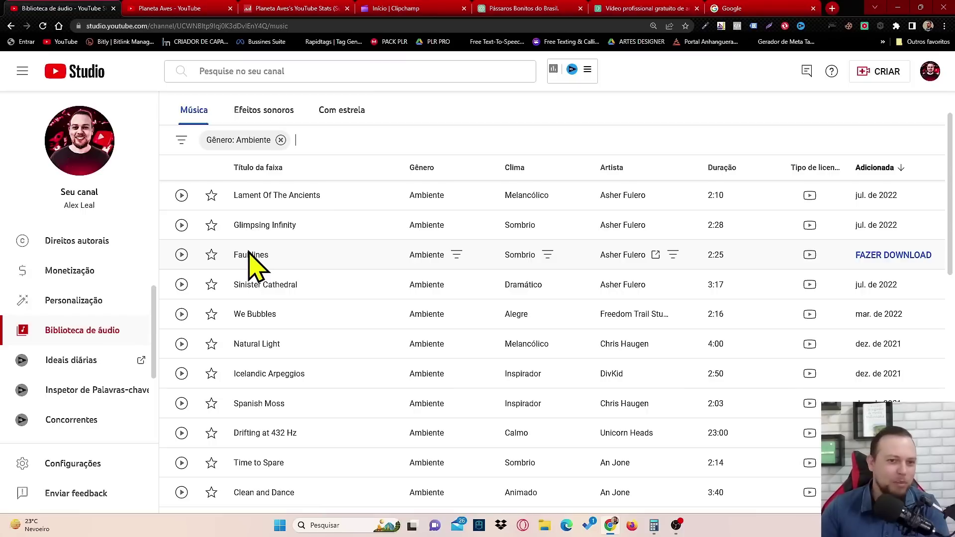
Listen to short previews of the tracks We Bubbles and Icelandic Arpeggios
click(182, 316)
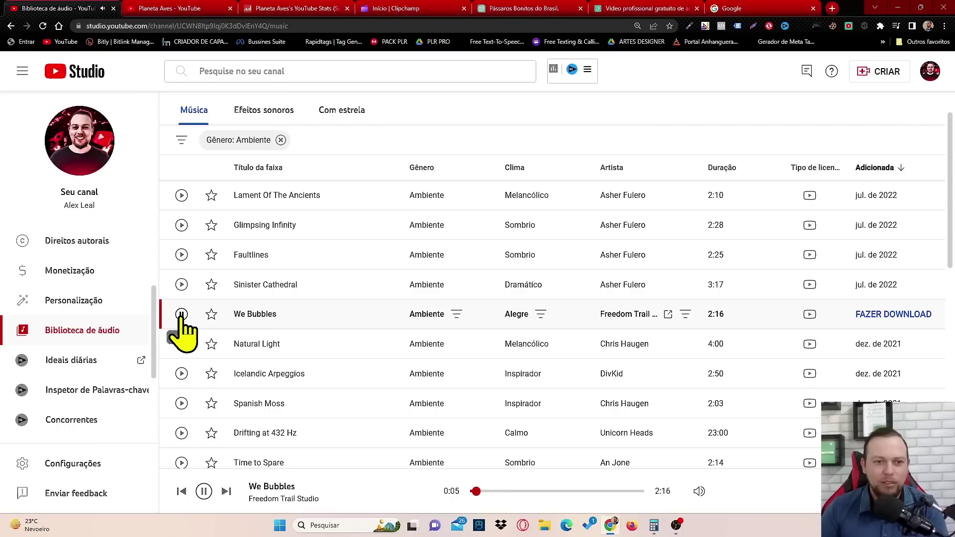
click(181, 316)
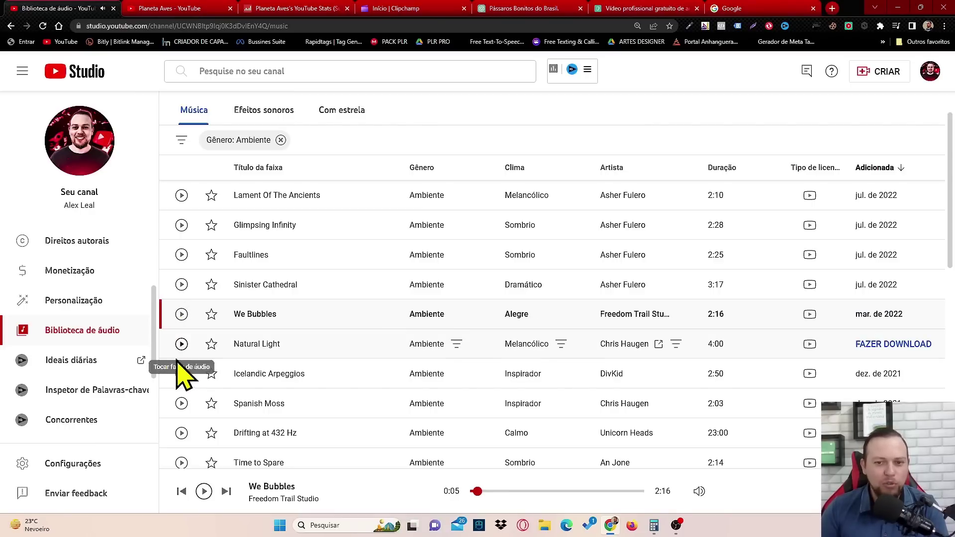
click(181, 374)
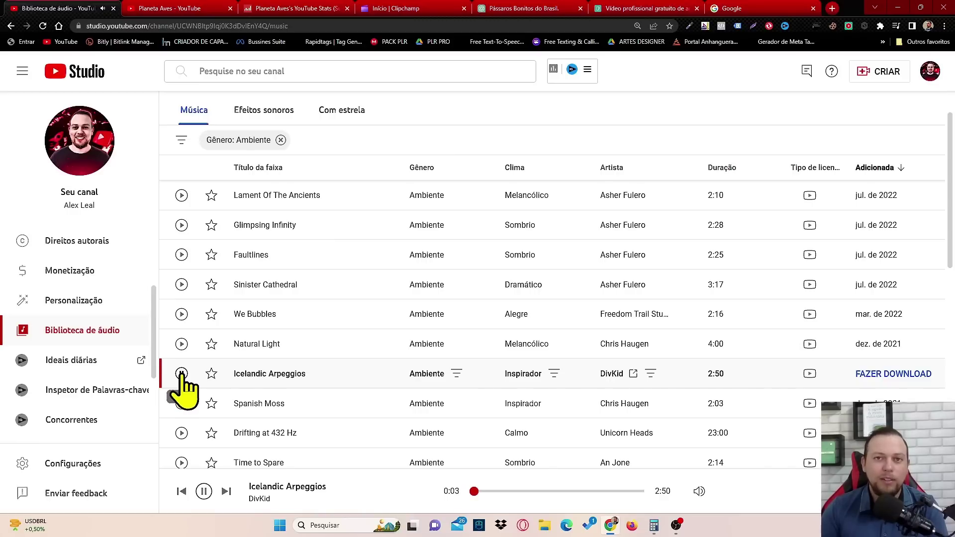
click(181, 374)
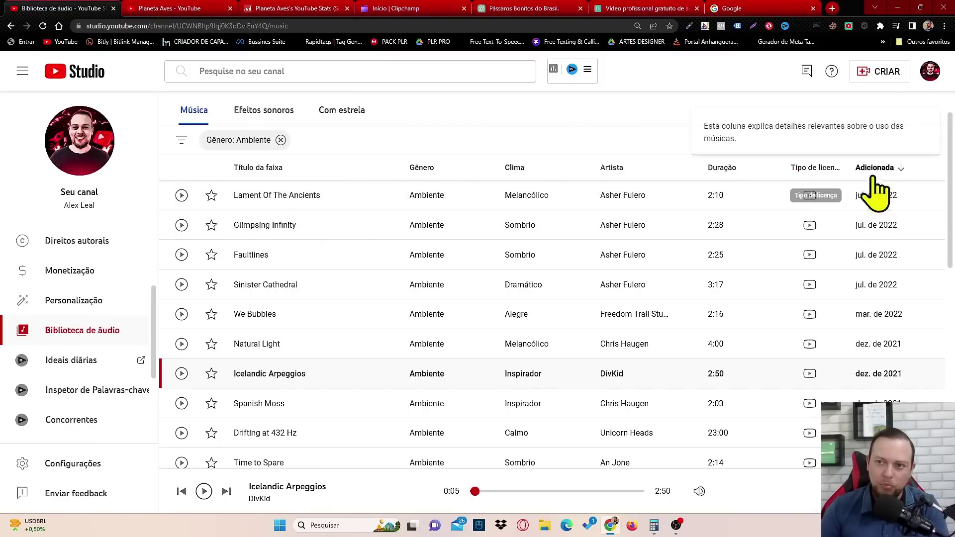
Download the track Icelandic Arpeggios from the audio library
mouse_move(894, 197)
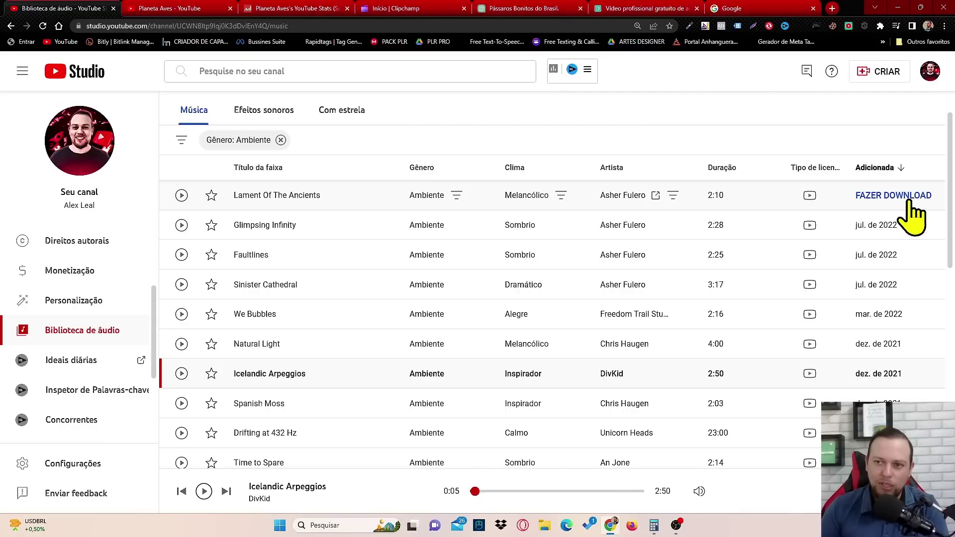
mouse_move(886, 378)
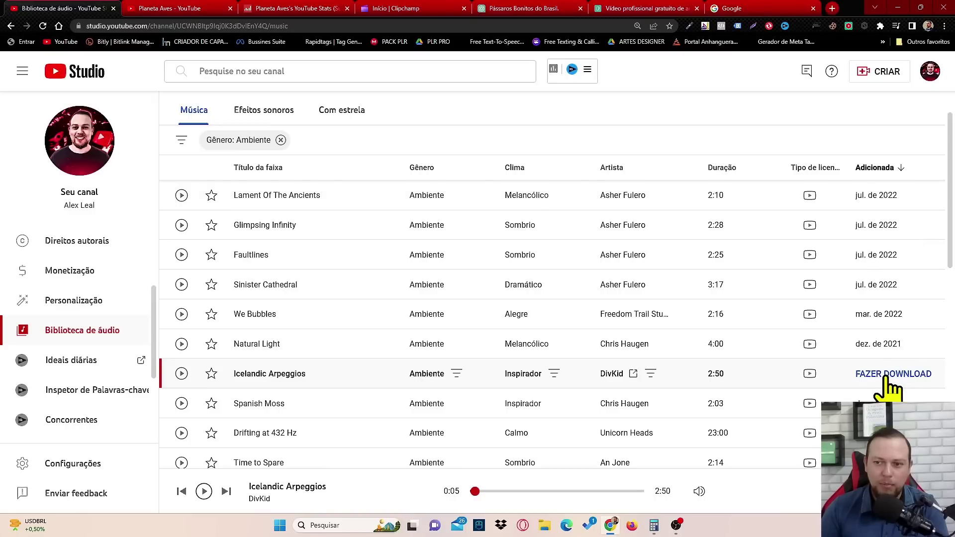
click(890, 380)
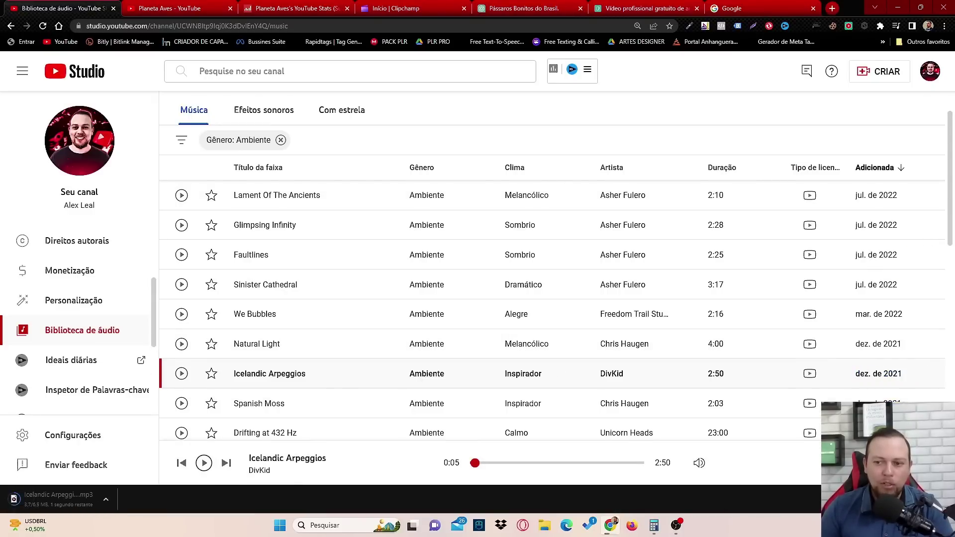
Switch to the Clipchamp editor and import the file Icelandic Arpeggios - DivKid.mp3 from Downloads into the project media
click(391, 8)
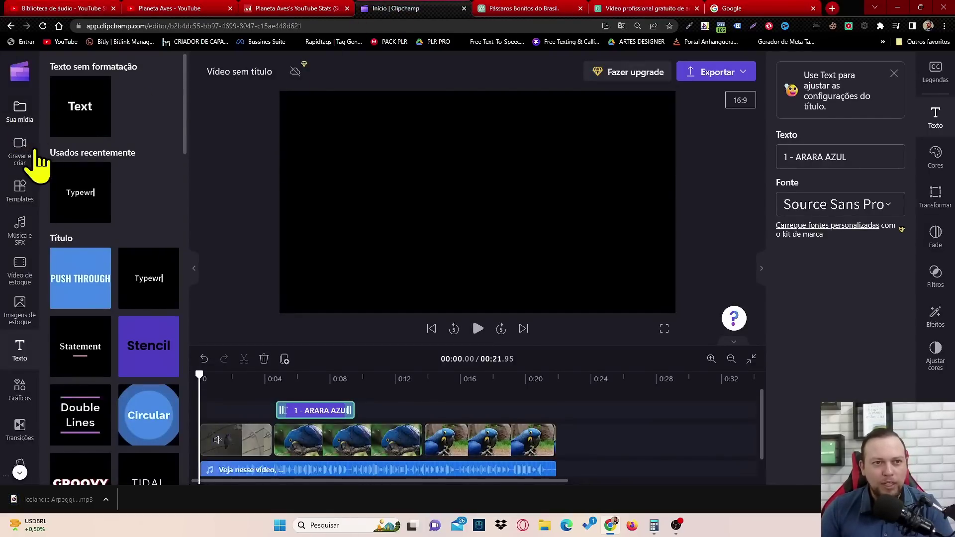
click(20, 112)
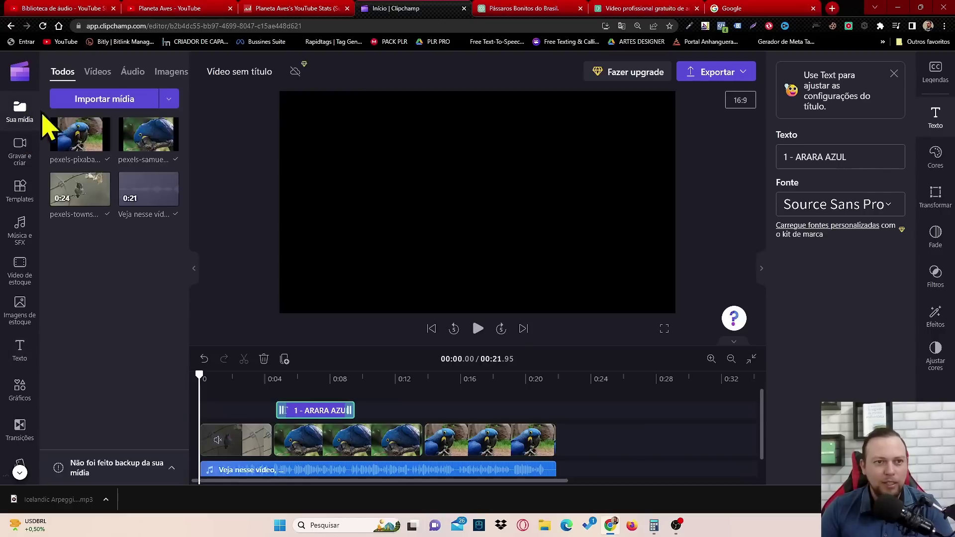
click(107, 101)
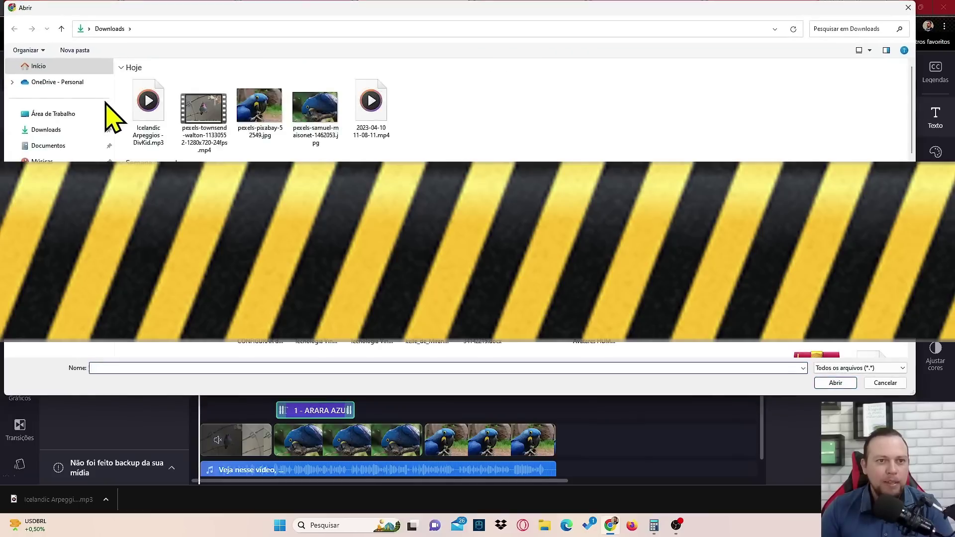
click(149, 107)
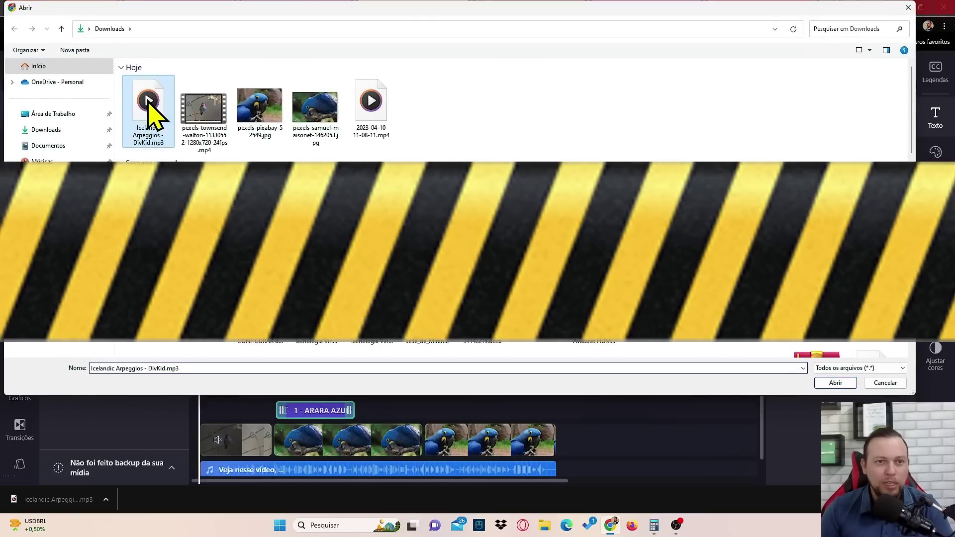
click(843, 383)
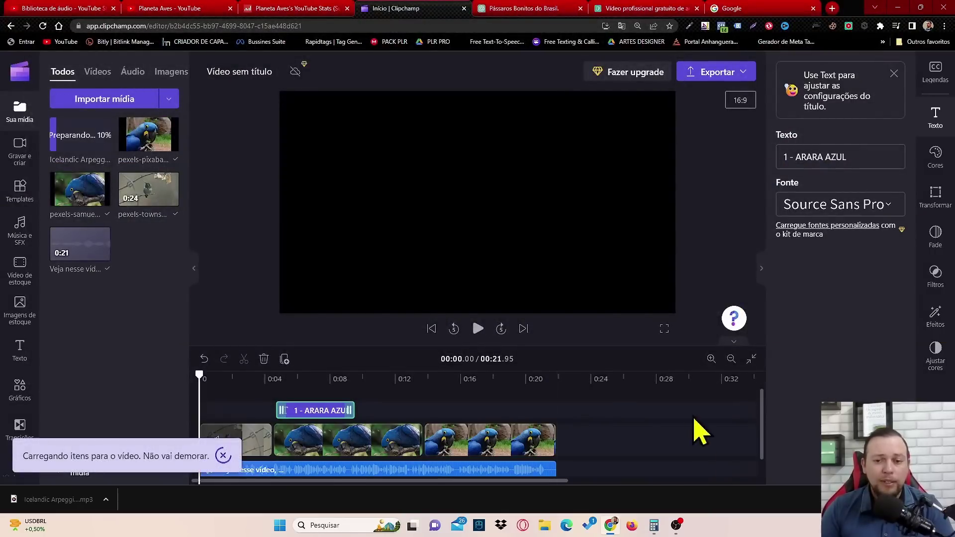
Place the Icelandic Arpeggios music on its own track below the narration, starting at the beginning of the timeline
scroll(696, 443, down, 1)
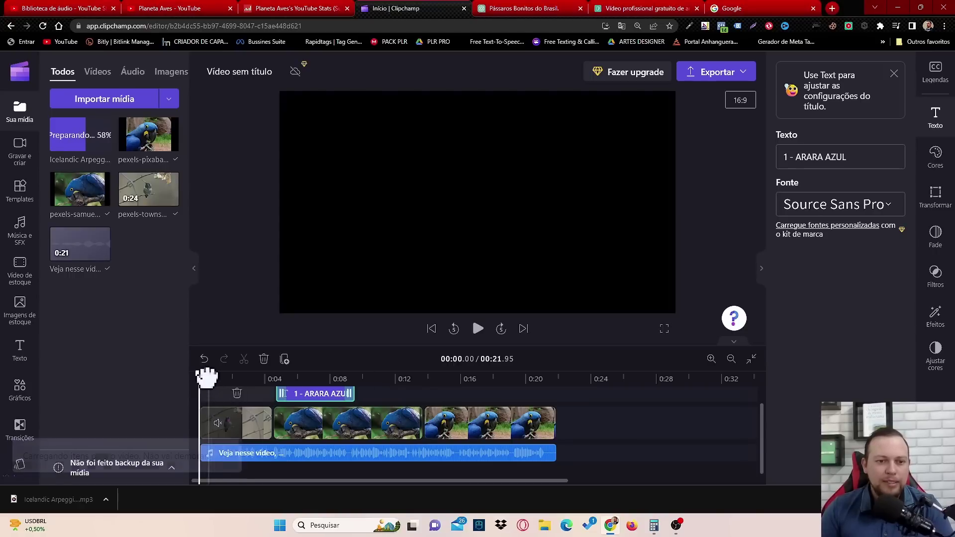
drag(205, 377, 273, 360)
click(253, 431)
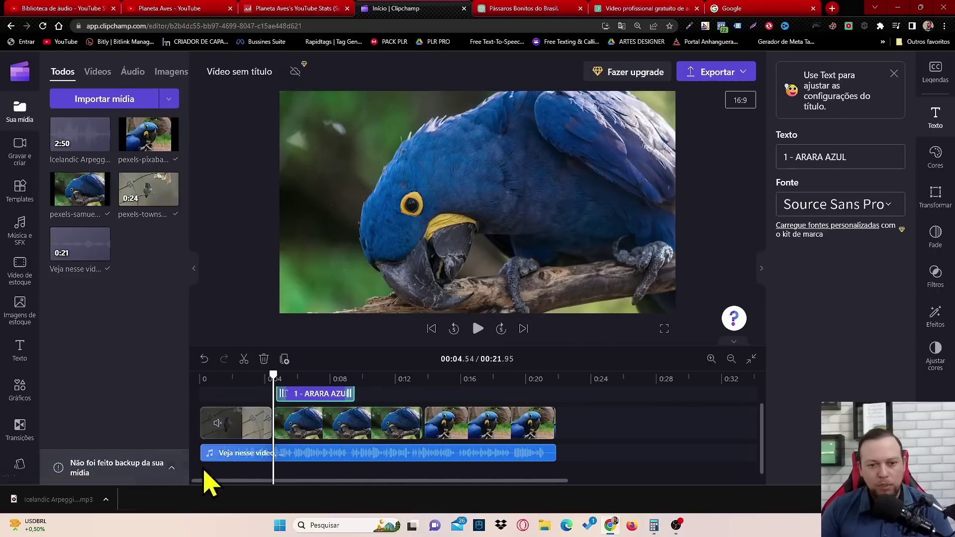
drag(276, 375, 162, 390)
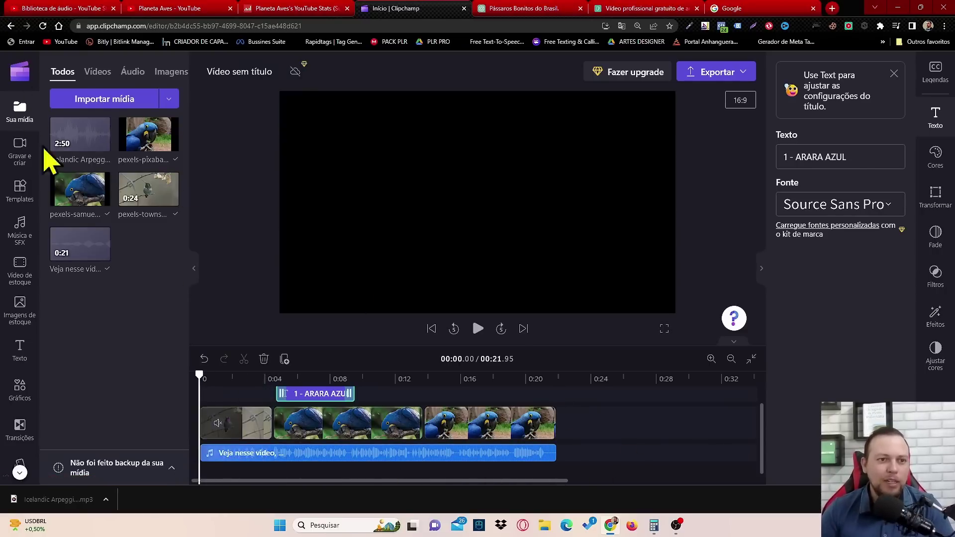
mouse_move(65, 131)
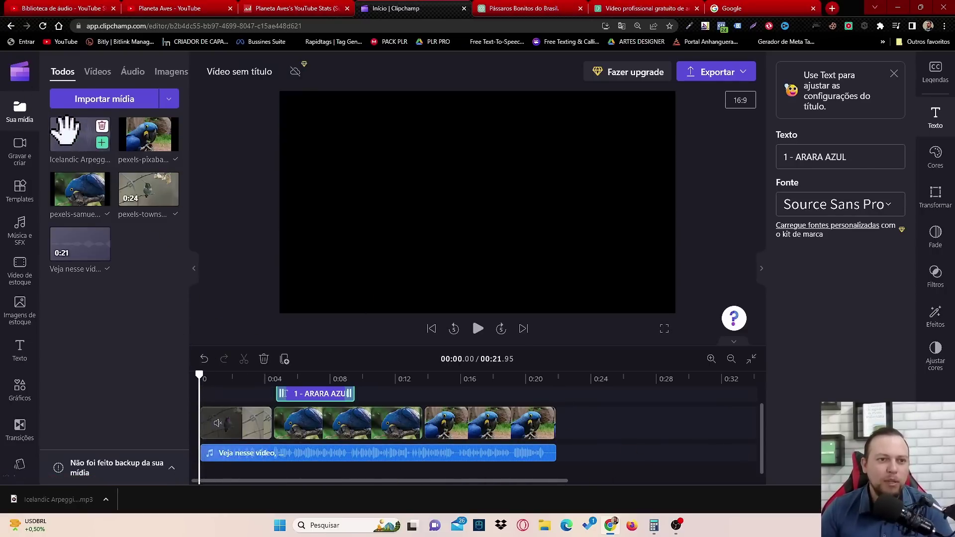
mouse_move(65, 130)
mouse_down()
mouse_move(119, 154)
mouse_move(228, 380)
mouse_move(231, 481)
mouse_move(217, 476)
mouse_up()
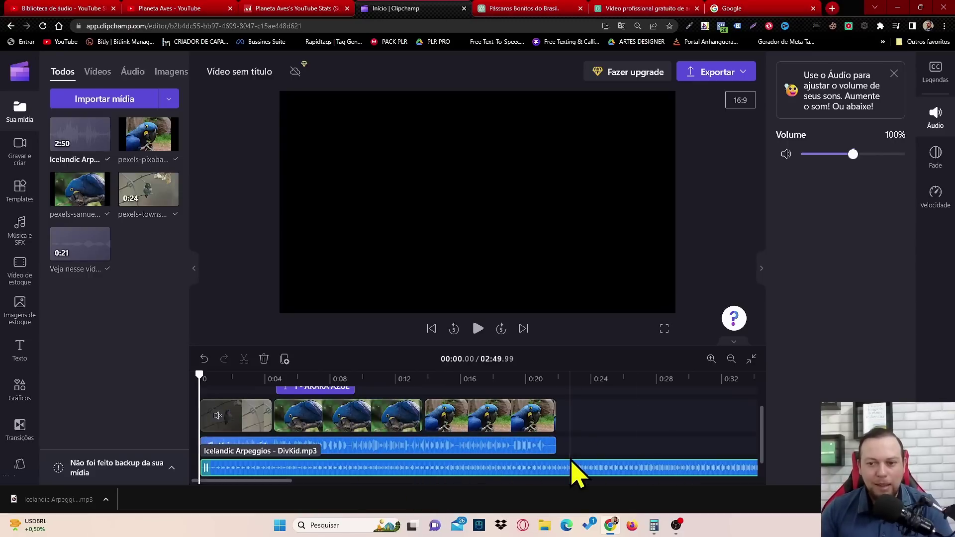
Split the music clip at 00:21.89, where the last picture ends, and delete the remaining part
click(763, 271)
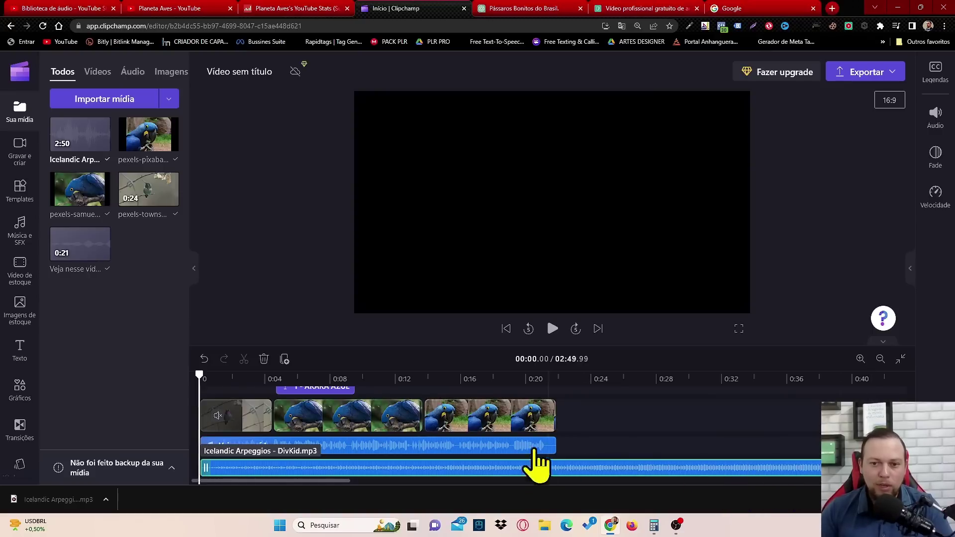
drag(199, 379, 555, 379)
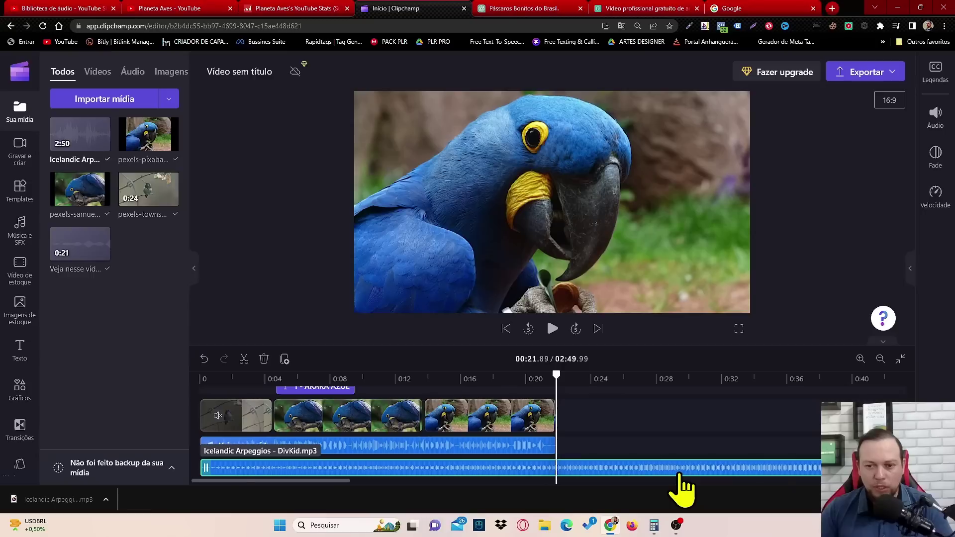
click(243, 360)
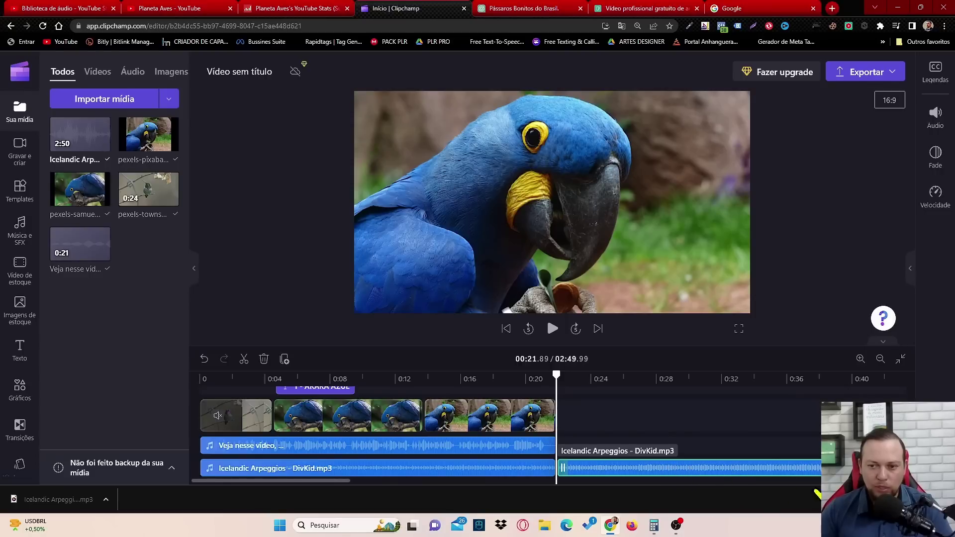
click(264, 359)
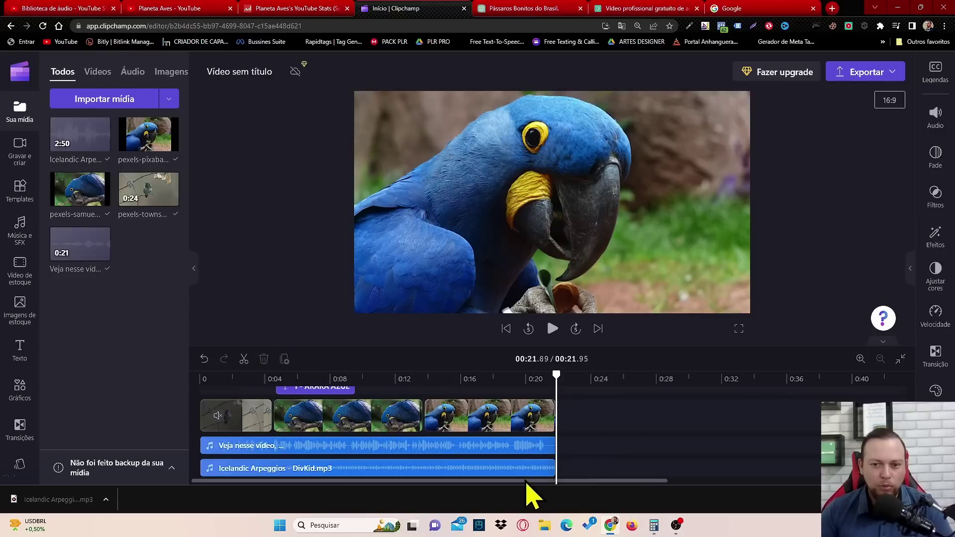
Set the background music's volume to 20% and its fade-out to 1.0 s
click(486, 468)
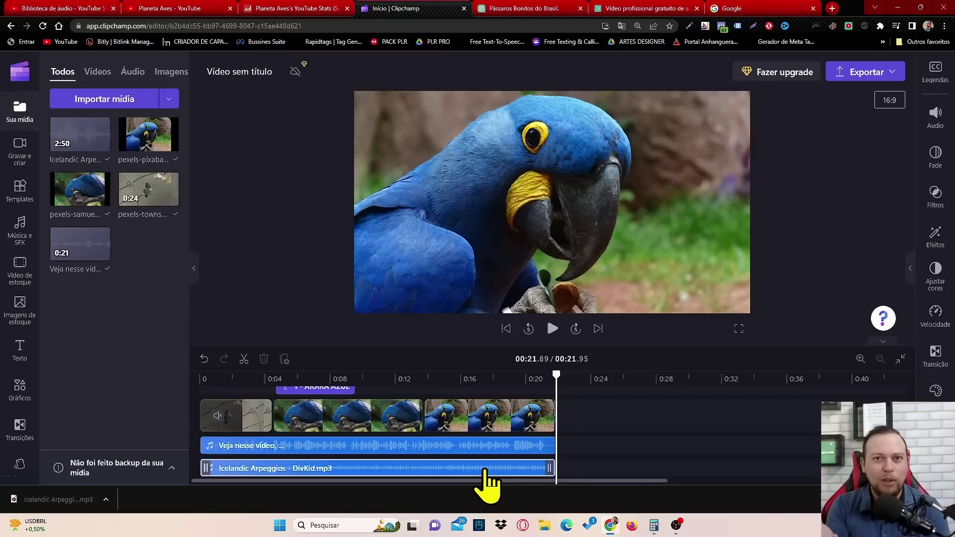
click(485, 469)
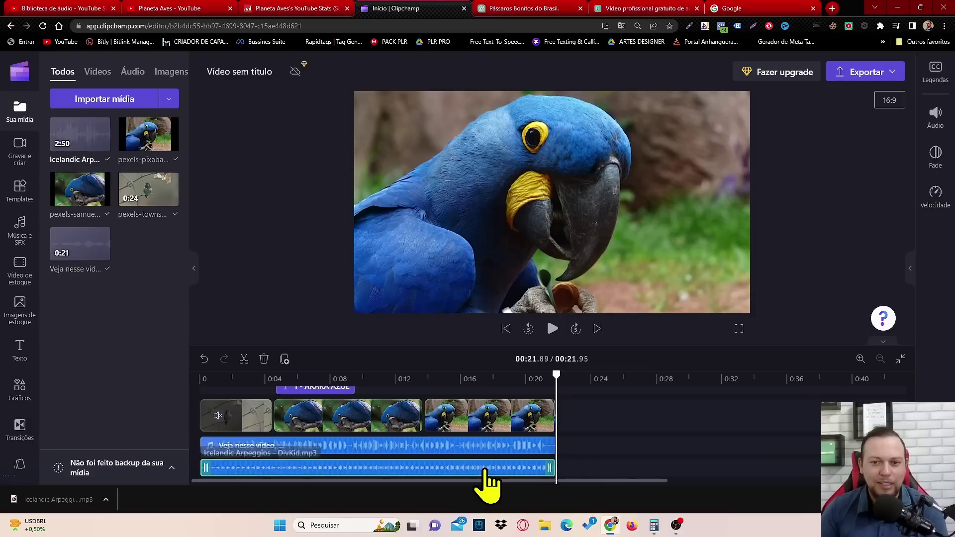
click(935, 124)
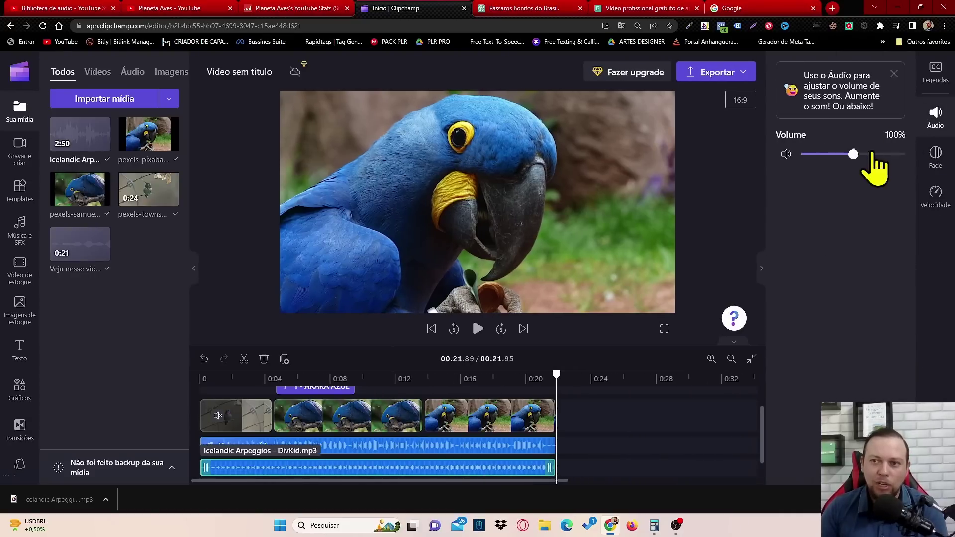
drag(853, 154, 822, 155)
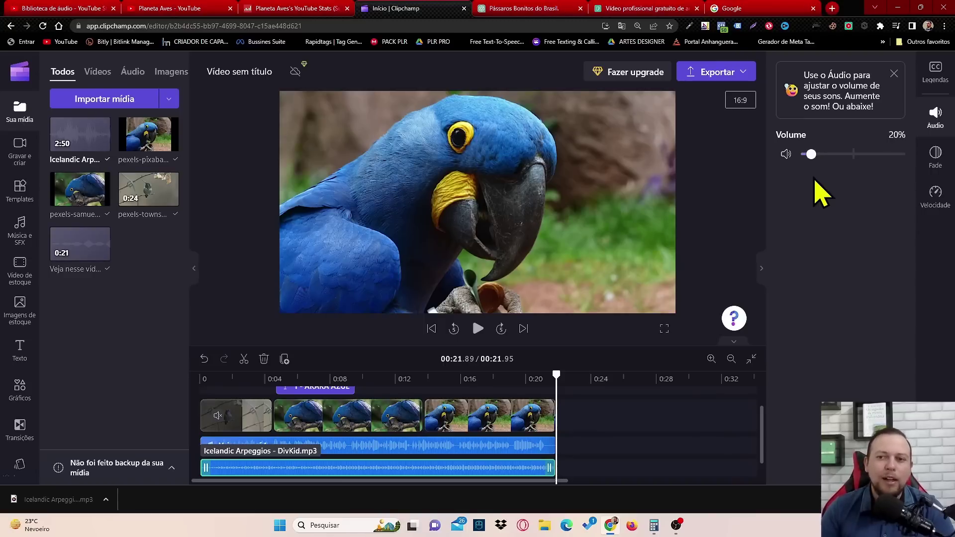
click(939, 163)
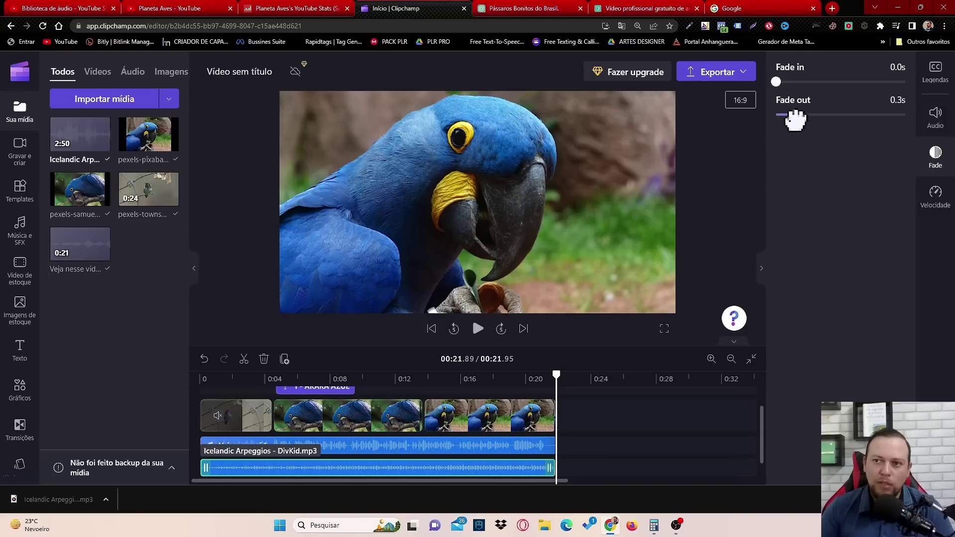
drag(827, 115, 841, 114)
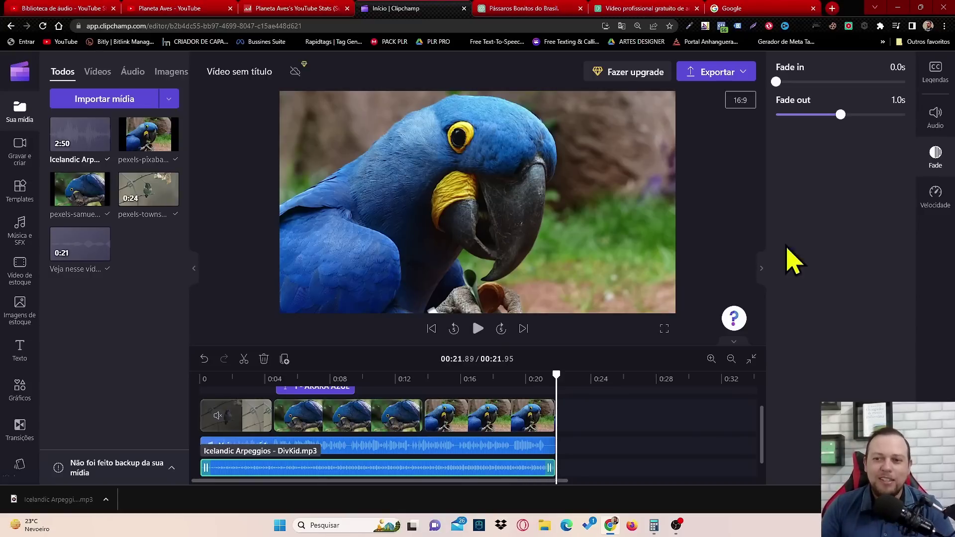
click(761, 271)
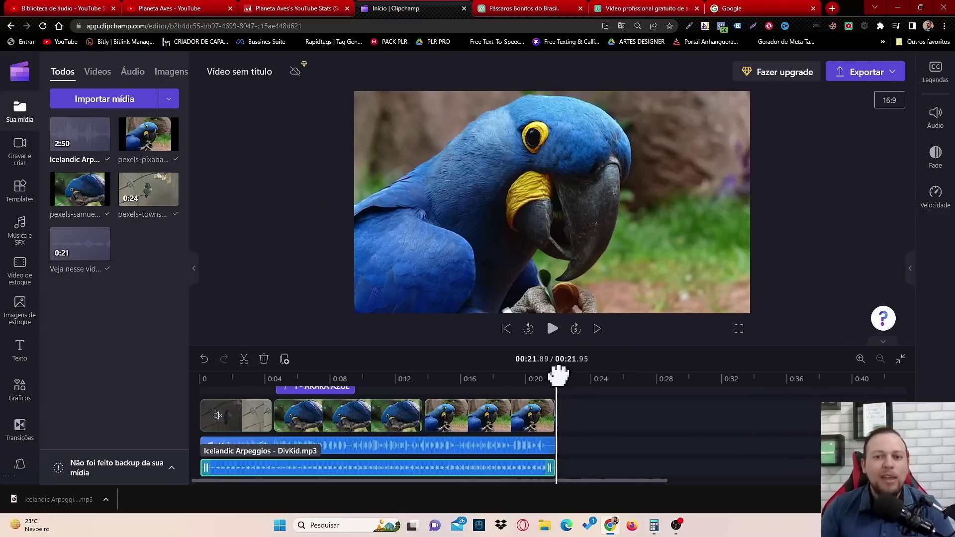
Play the whole video from the start with a larger preview to check the narration and background music together
drag(557, 374, 180, 443)
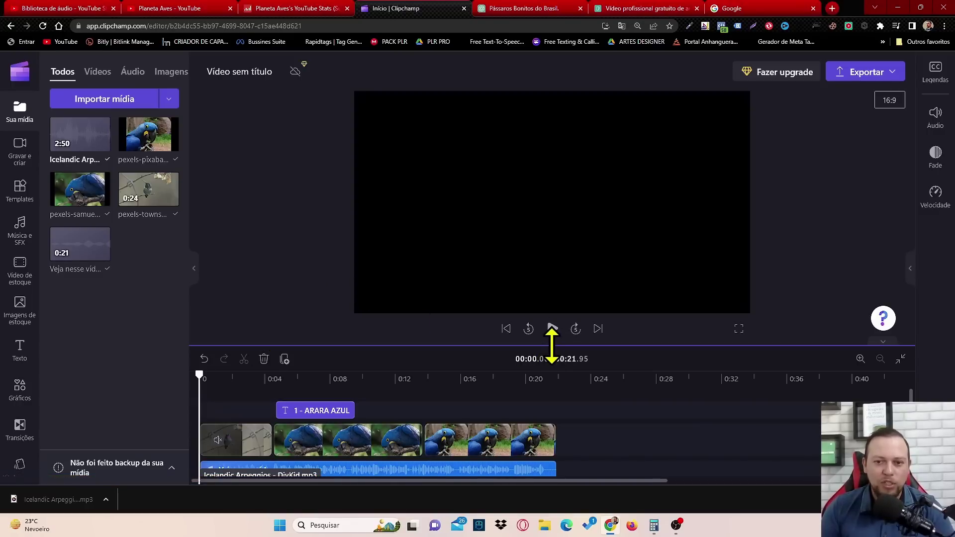
drag(552, 346, 556, 385)
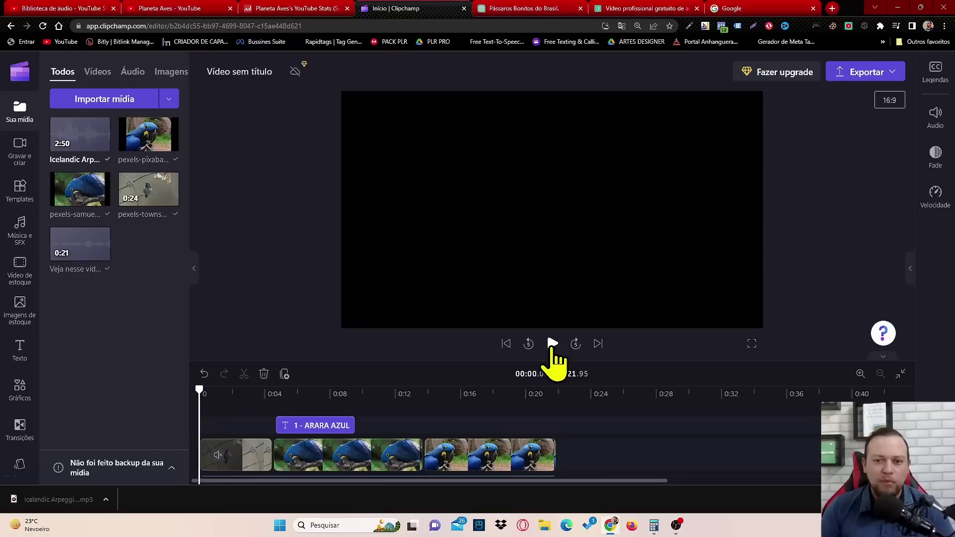
click(552, 344)
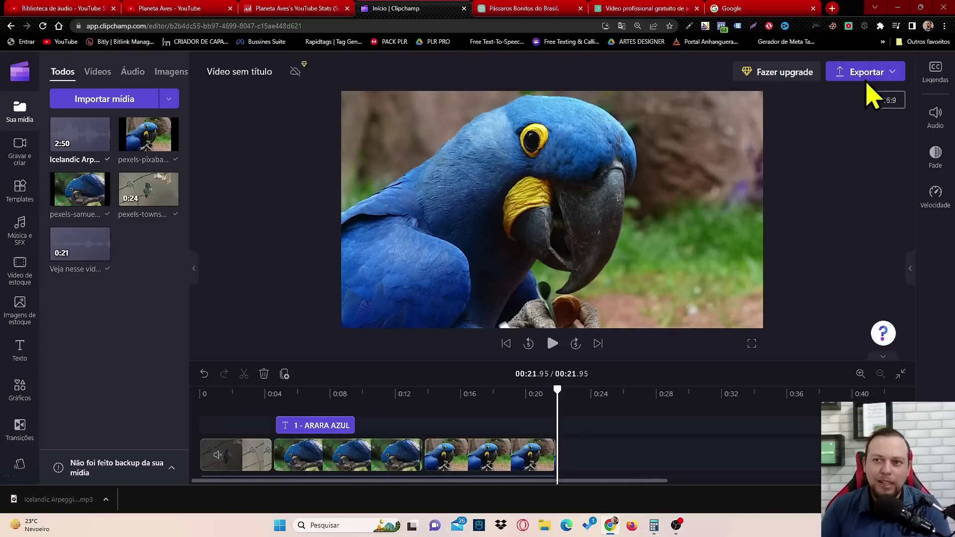
Export the video in 1080p quality
click(893, 74)
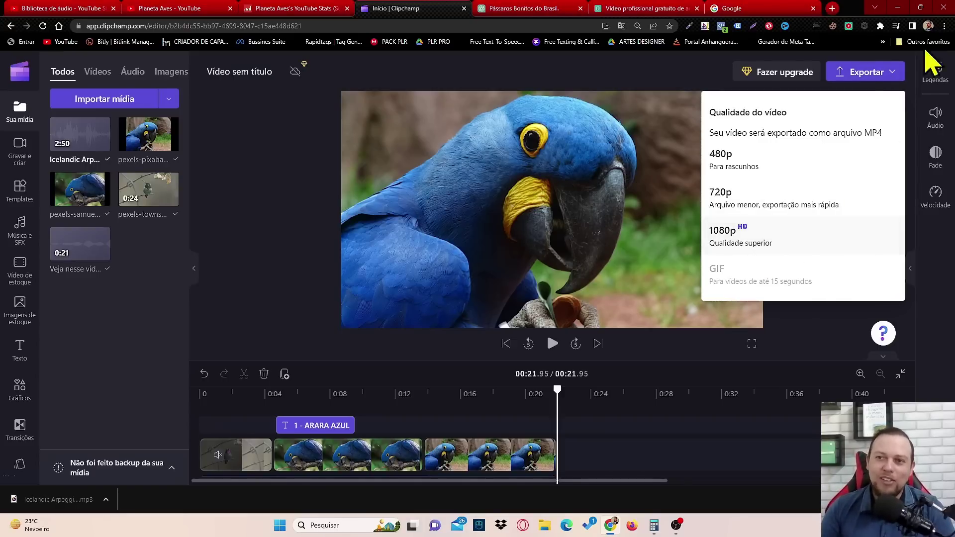
click(776, 243)
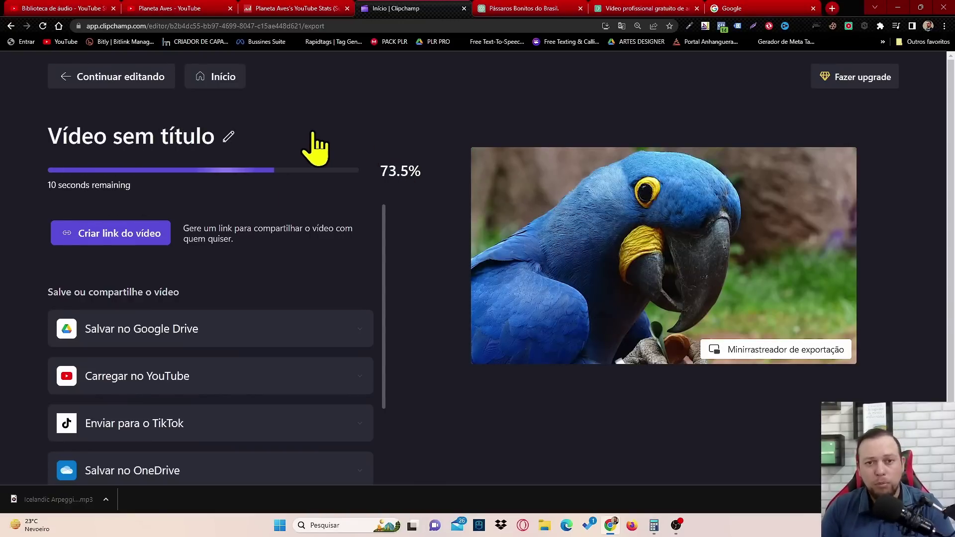
Replace the exported video's title with "3 pÁSSAROS MAIS BONITOS DO BRASIL"
click(229, 139)
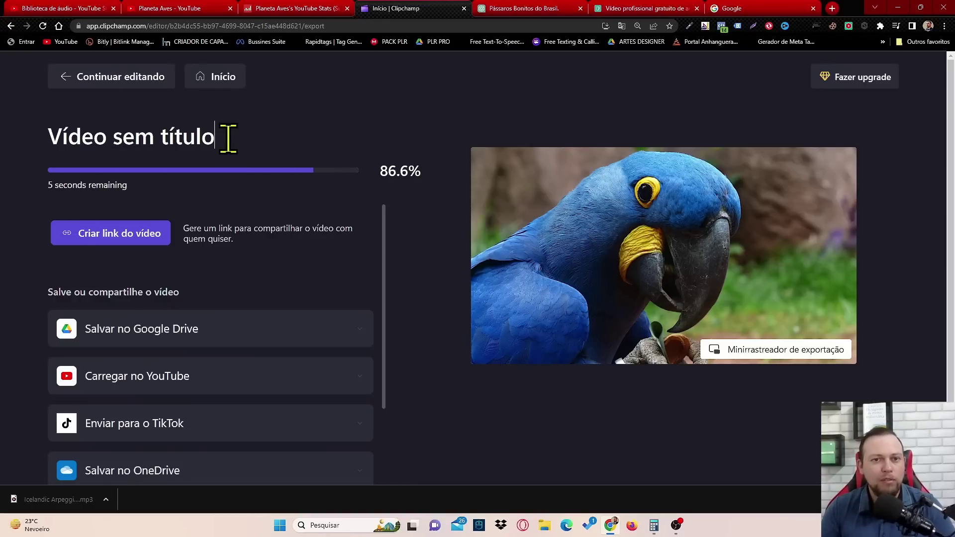
key(BackSpace)
key(BackSpace)
key(BackSpace)
key(BackSpace)
key(BackSpace)
key(BackSpace)
key(BackSpace)
key(BackSpace)
key(BackSpace)
key(BackSpace)
key(BackSpace)
key(BackSpace)
key(BackSpace)
key(BackSpace)
key(BackSpace)
key(BackSpace)
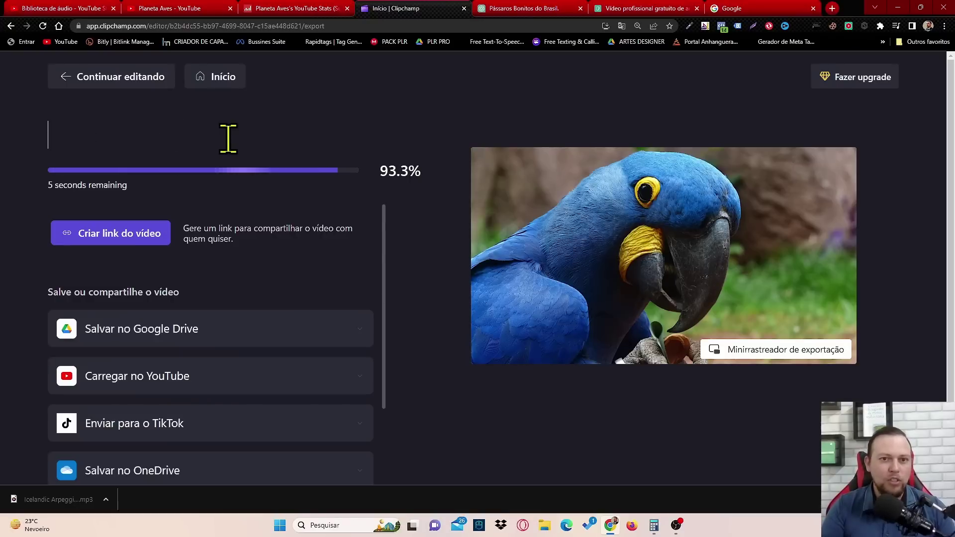
text(3)
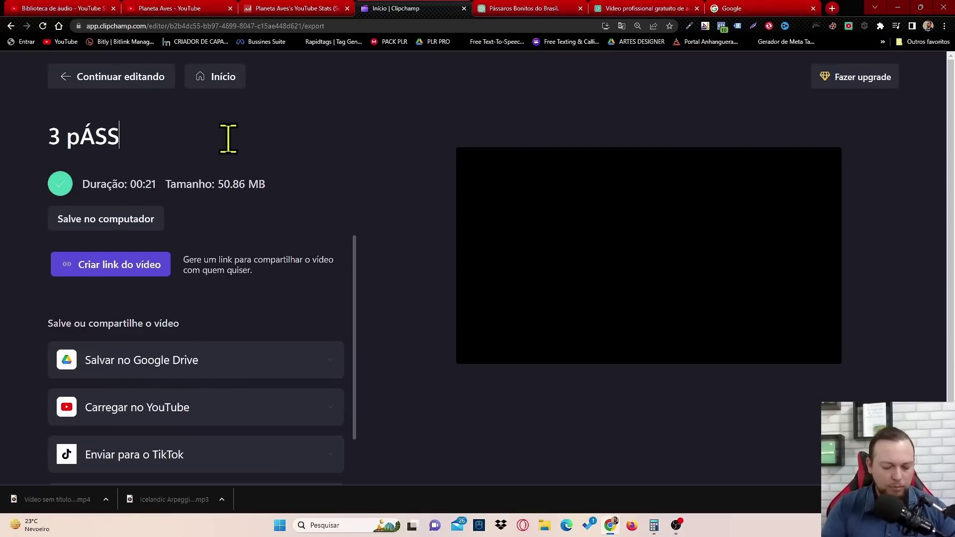
text( pÁSSAROS MAIS )
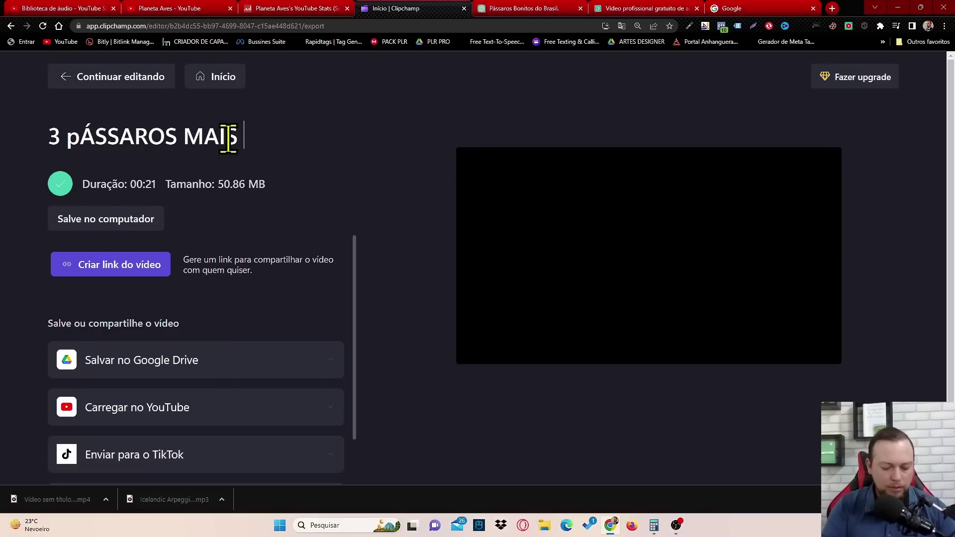
text(BONITOS)
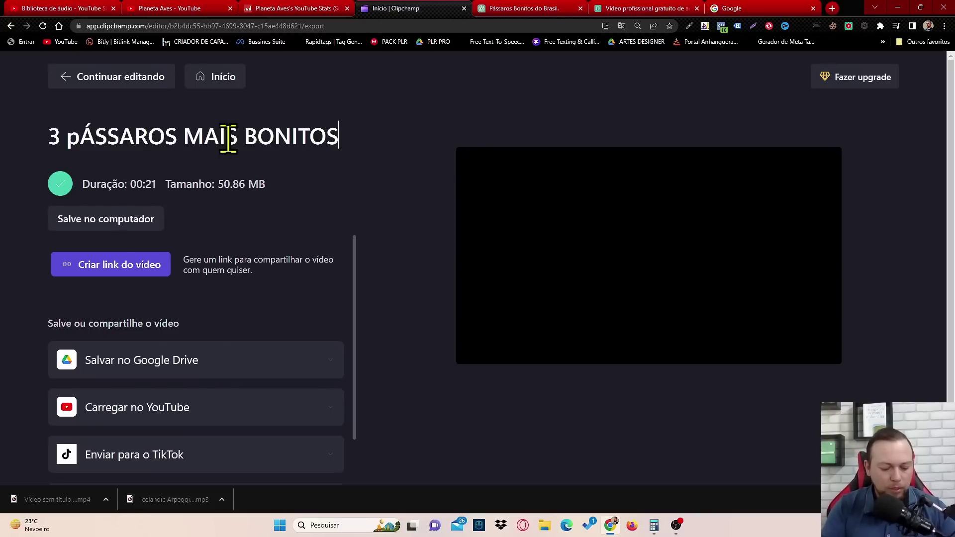
text( DO BRASIL)
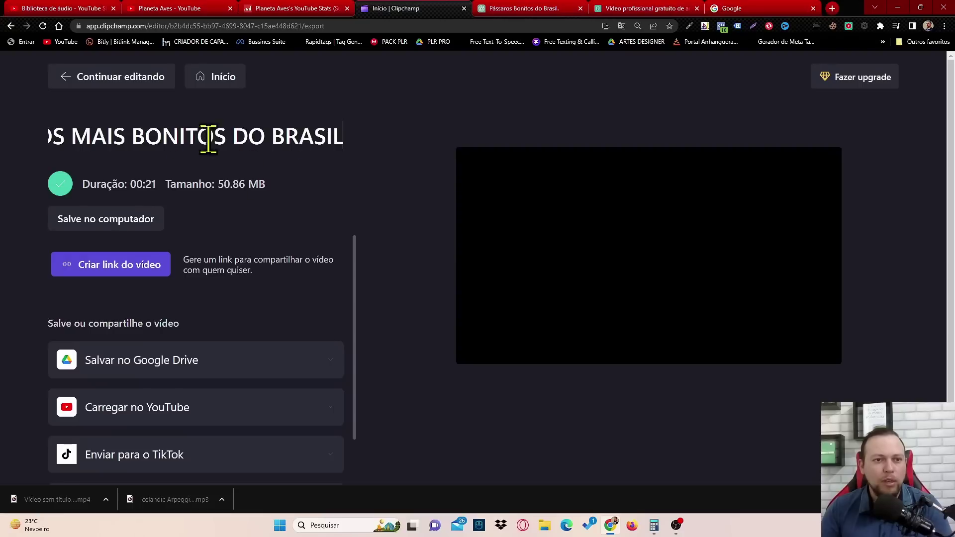
click(106, 225)
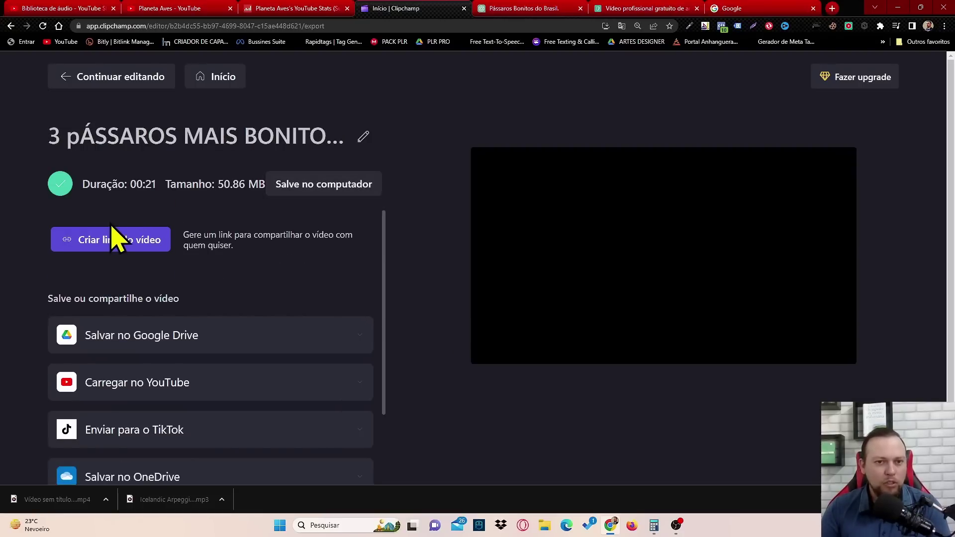